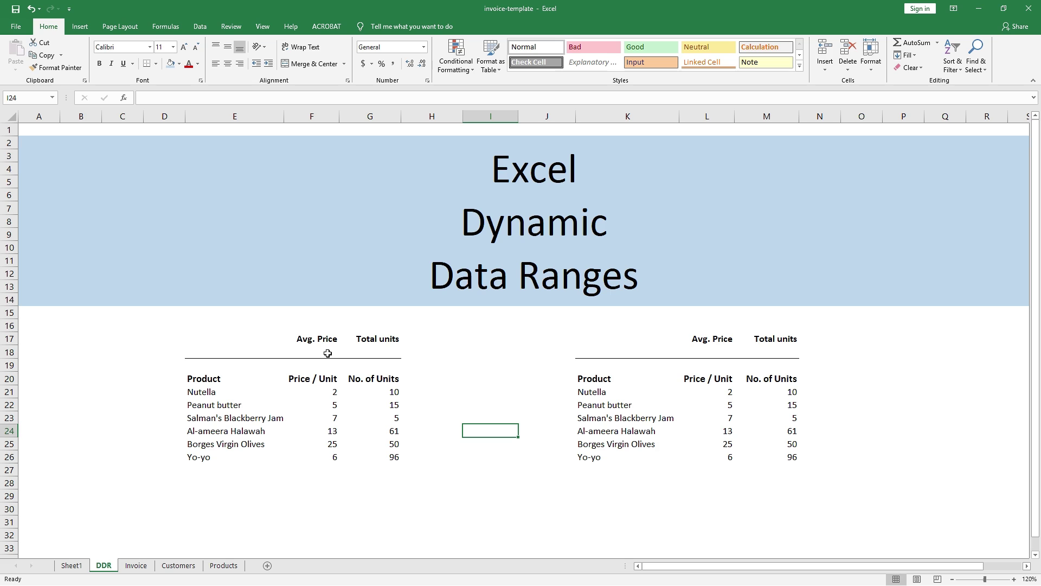
Enter =AVERAGE(F21:F26) in F18 to get the average price per unit, 9.66666667
left_click(327, 352)
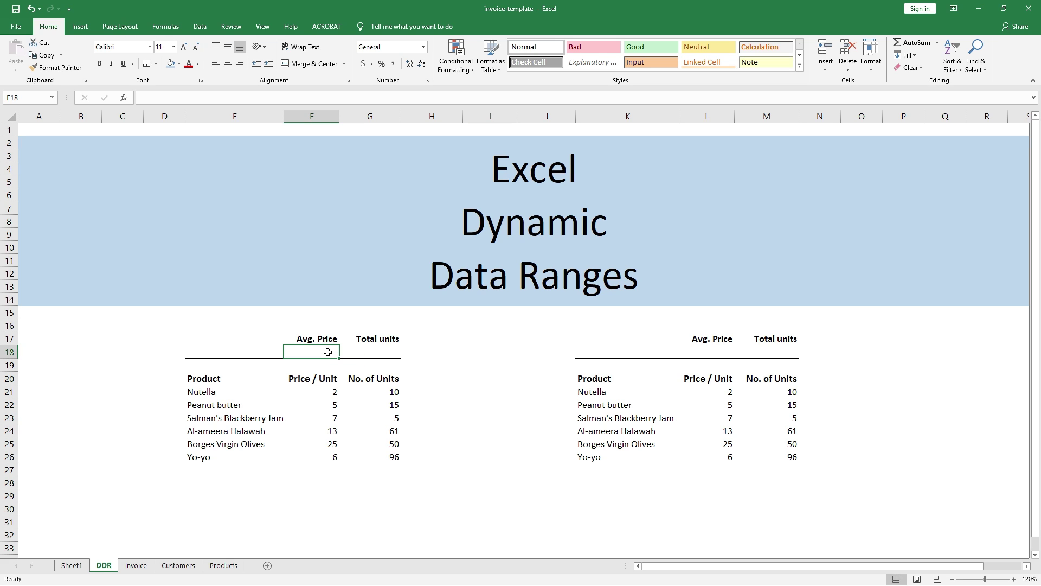
type("=avera")
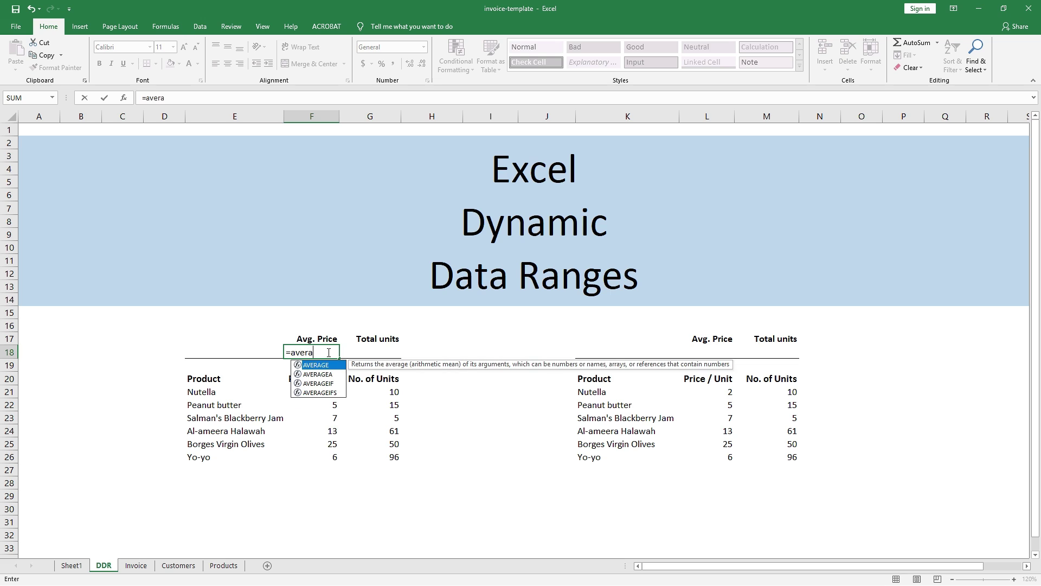
key("Tab")
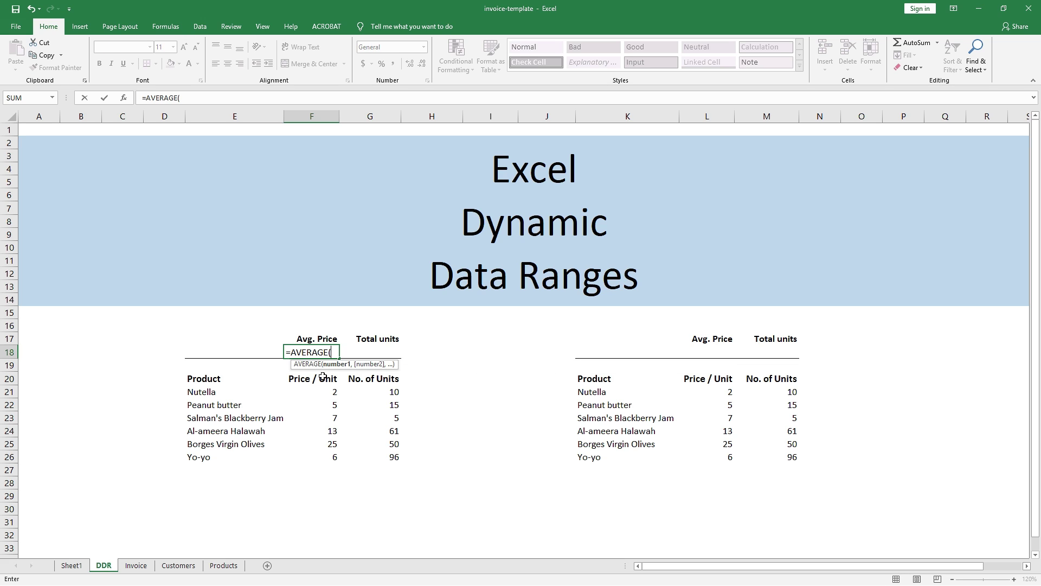
left_click_drag(327, 388, 330, 453)
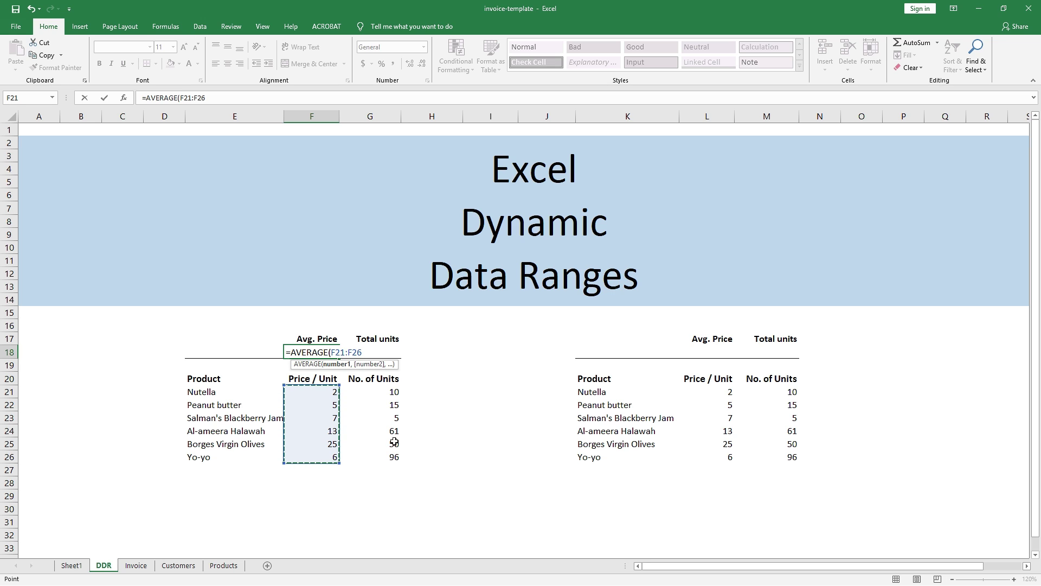
type(")")
key("Return")
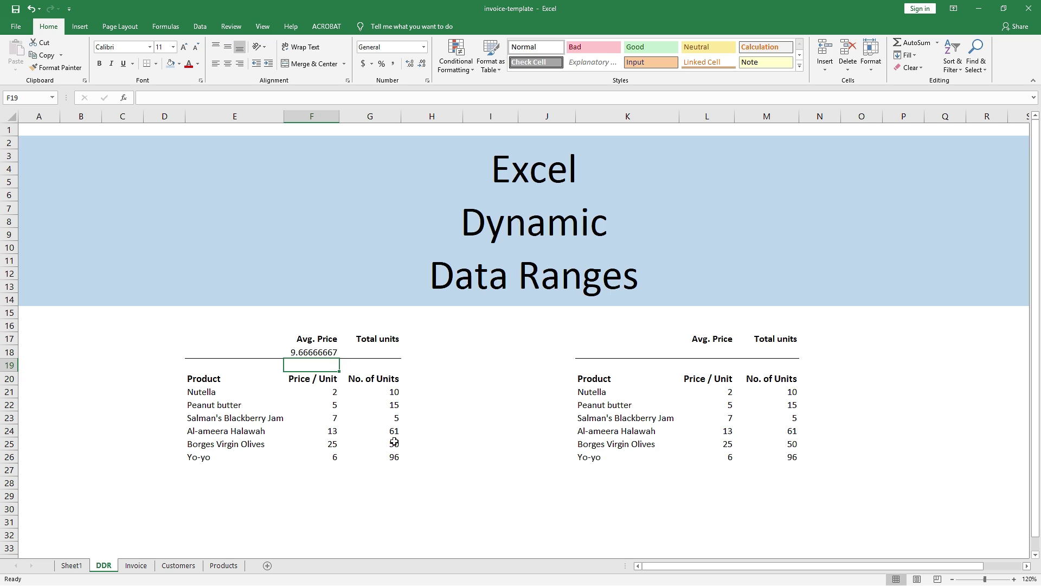
Enter =SUM(G21:G26) in G18 to total the units, 237
key("Up")
key("Right")
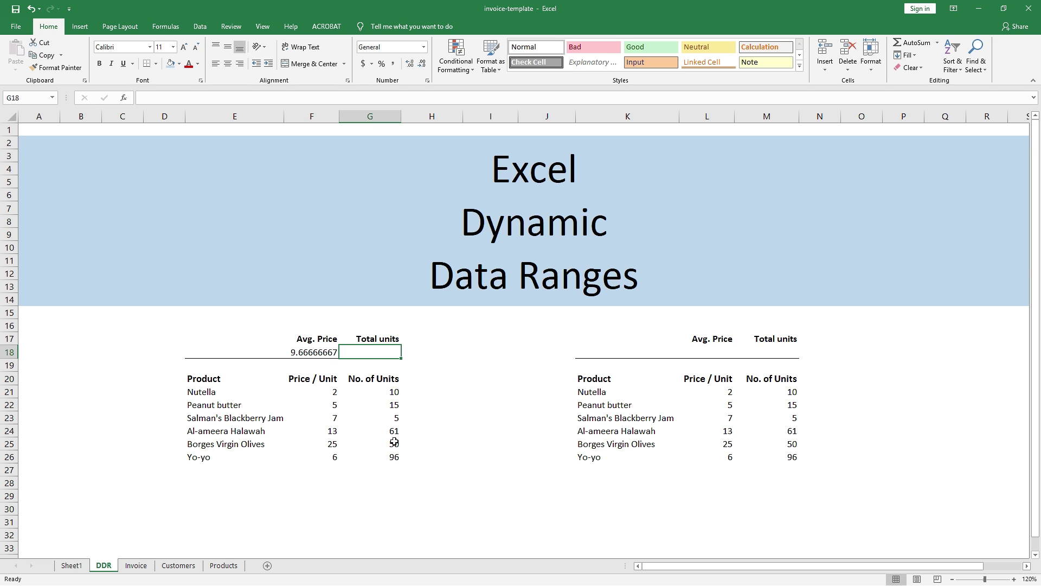
type("=sum")
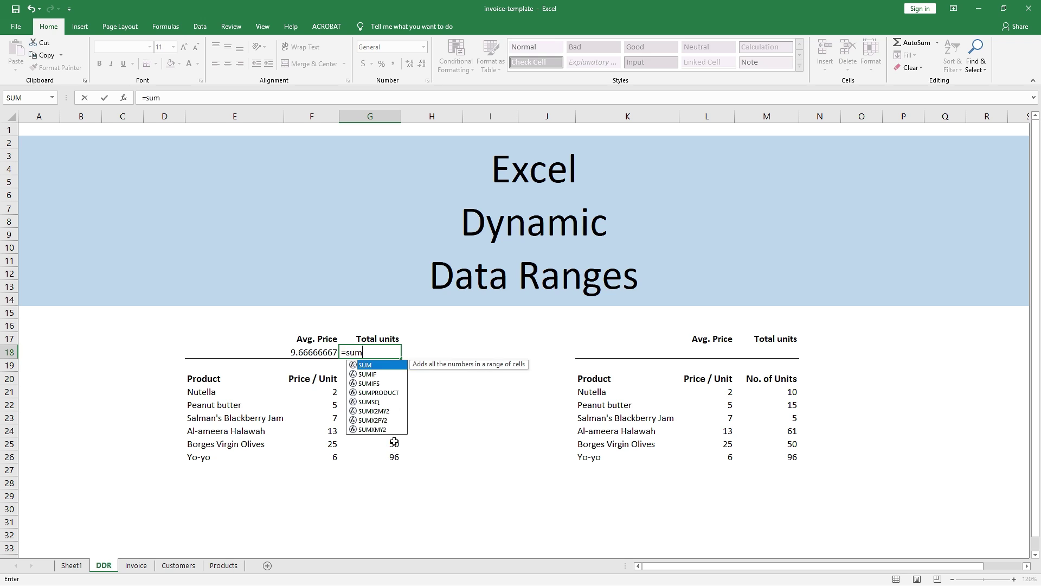
key("Tab")
left_click_drag(392, 391, 394, 457)
type(")")
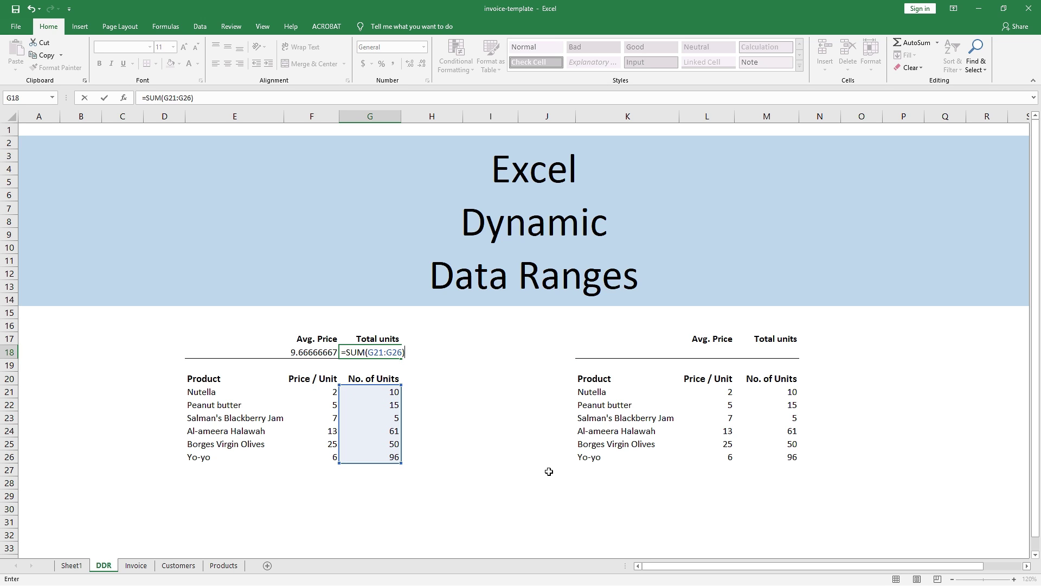
key("Return")
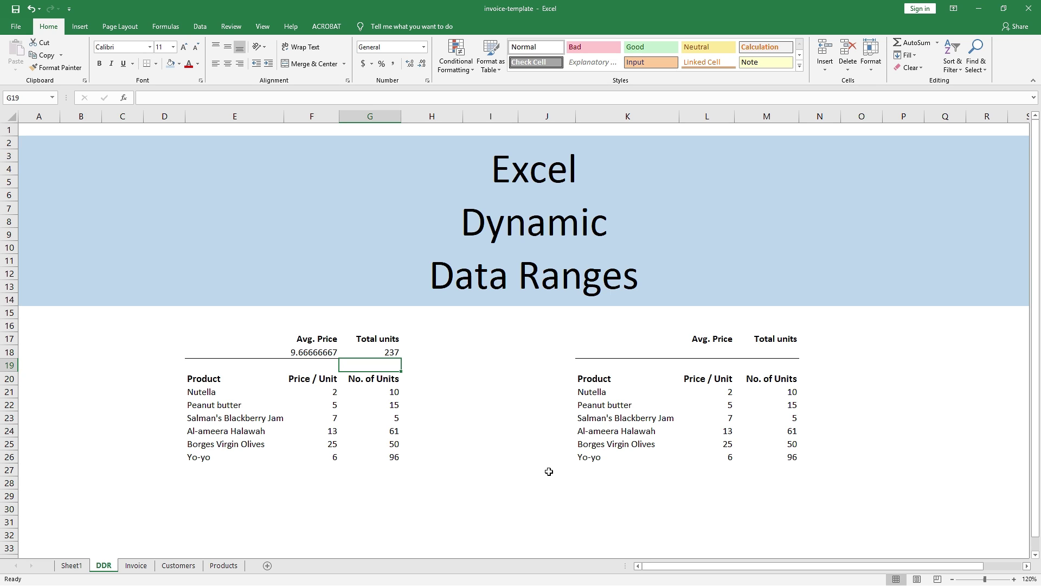
Fill row 27 with Jam, price 12 and 20 units in E27:G27
left_click(396, 456)
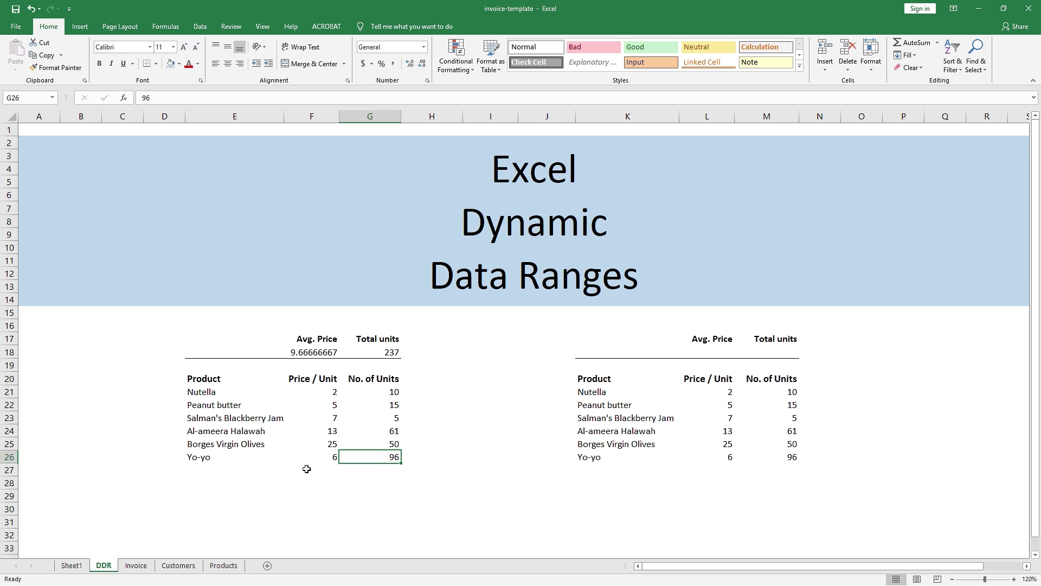
left_click(235, 468)
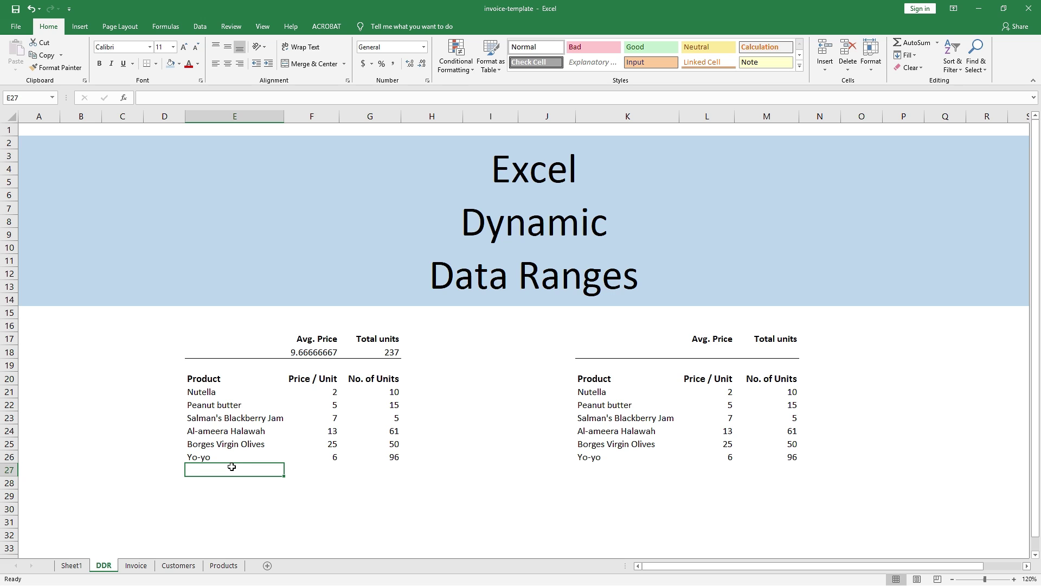
type("Jam")
key("Tab")
type("12")
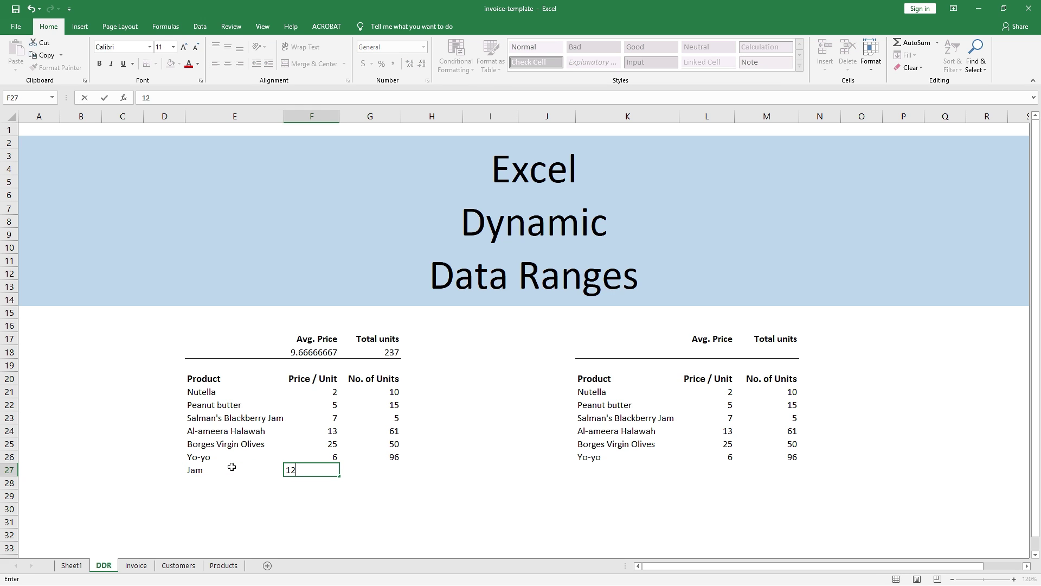
key("Tab")
type("20")
key("Tab")
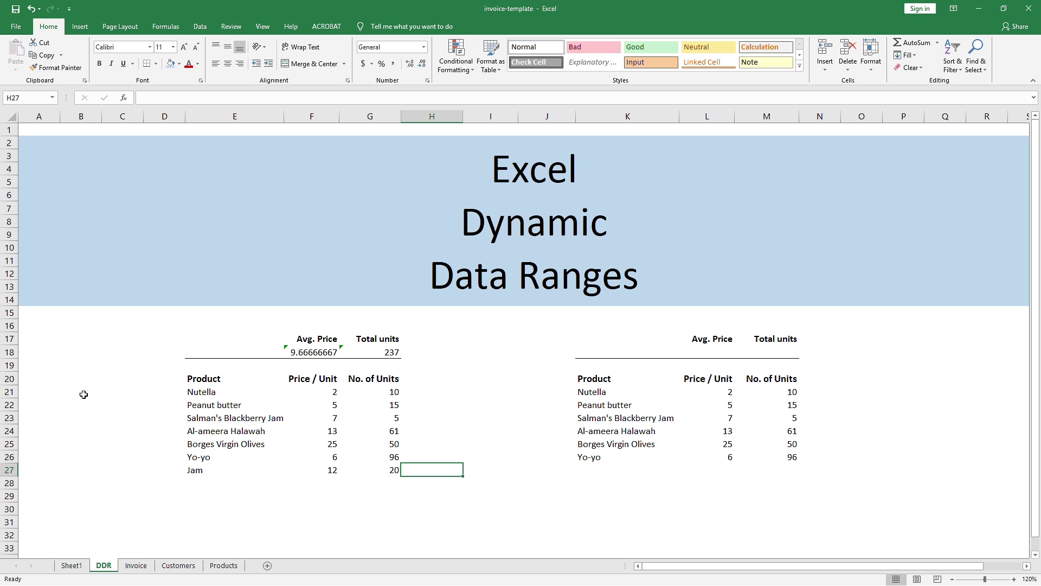
left_click(320, 350)
double_click(320, 350)
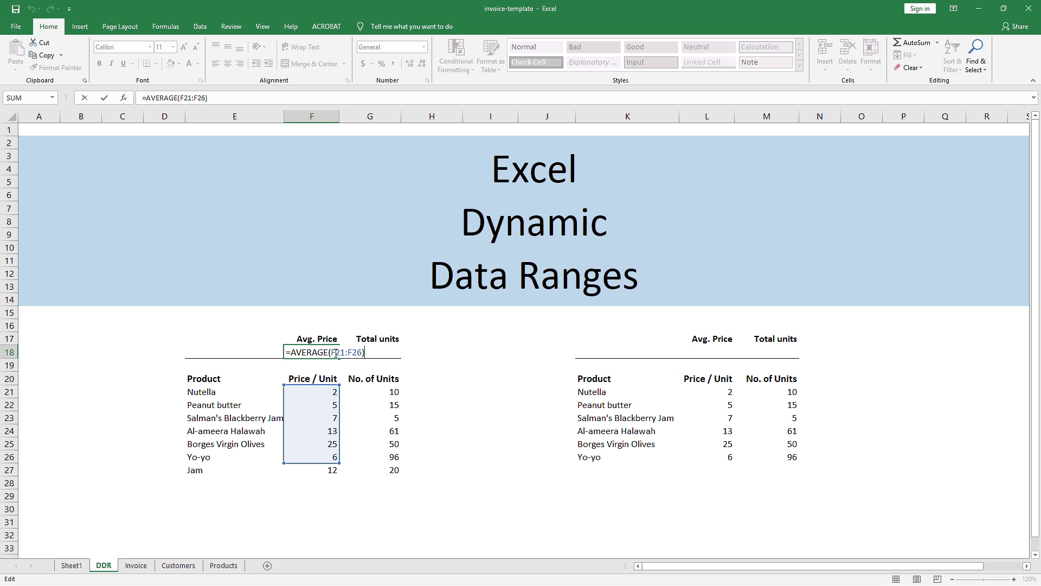
left_click_drag(331, 353, 345, 353)
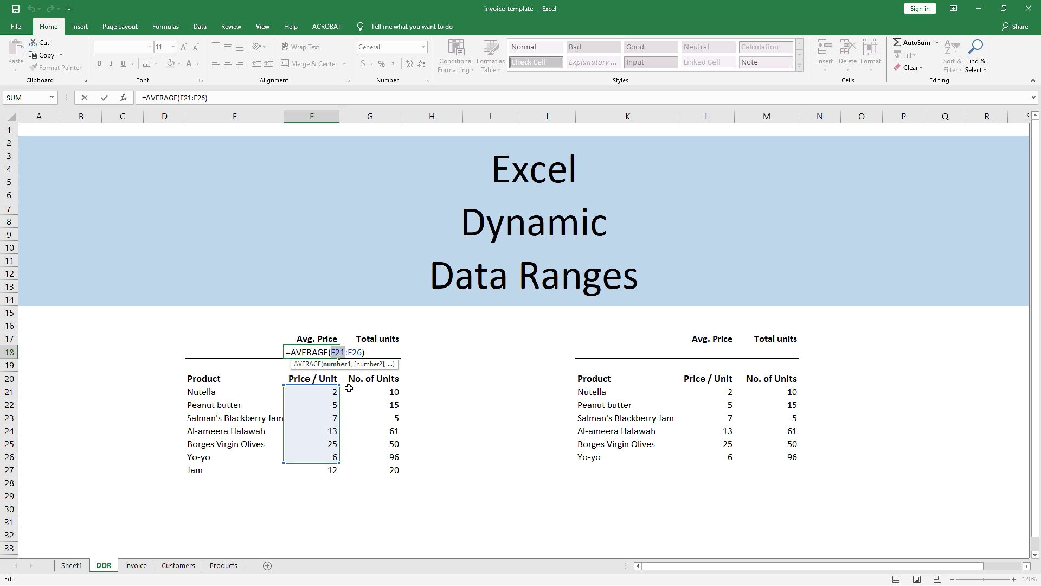
left_click_drag(348, 353, 363, 353)
key("ctrl+Return")
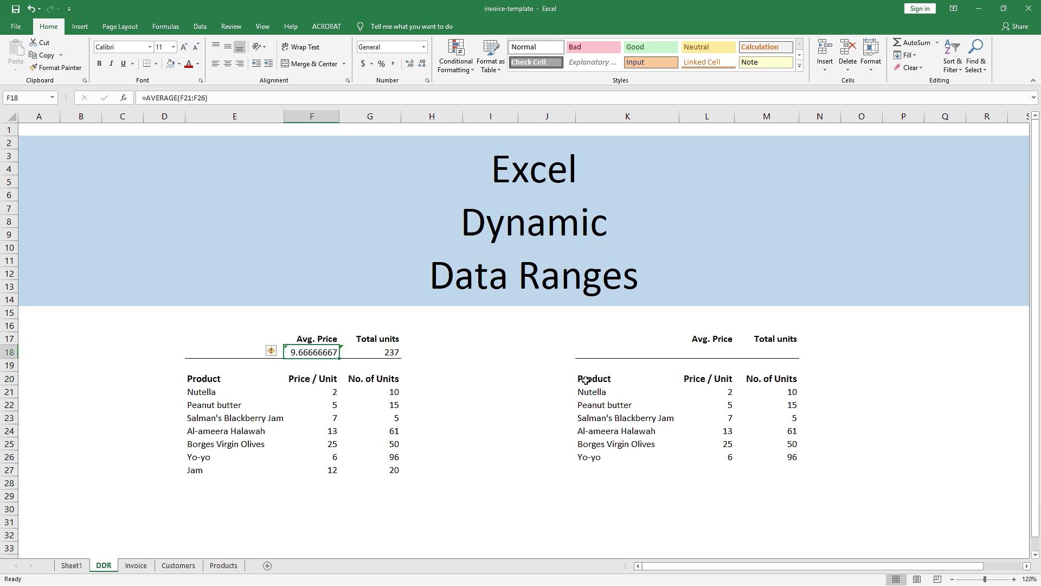
Convert the right product list K20:M26 into Table19 with headers
left_click_drag(585, 380, 786, 459)
left_click(80, 27)
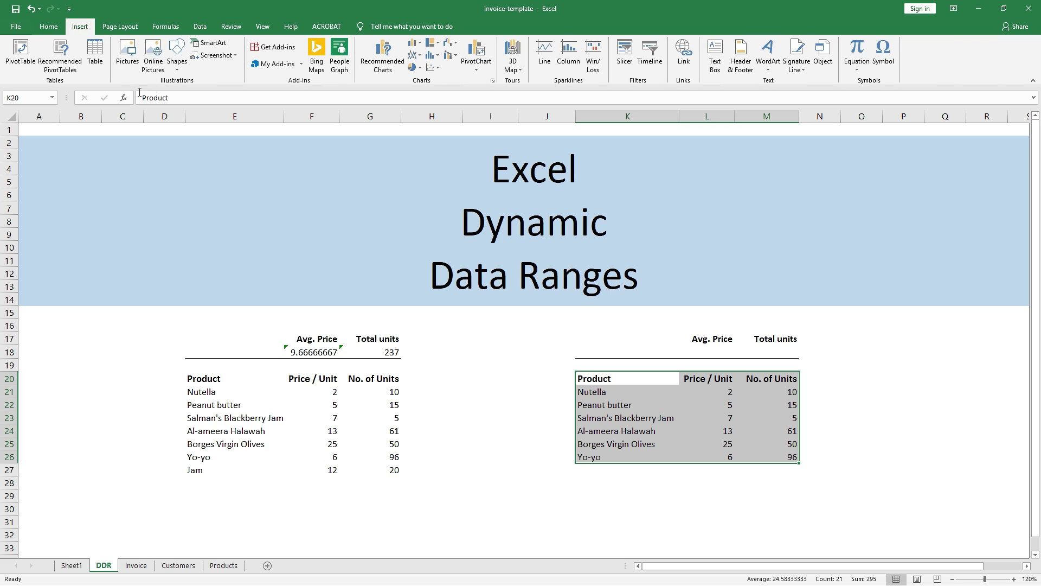
left_click(96, 61)
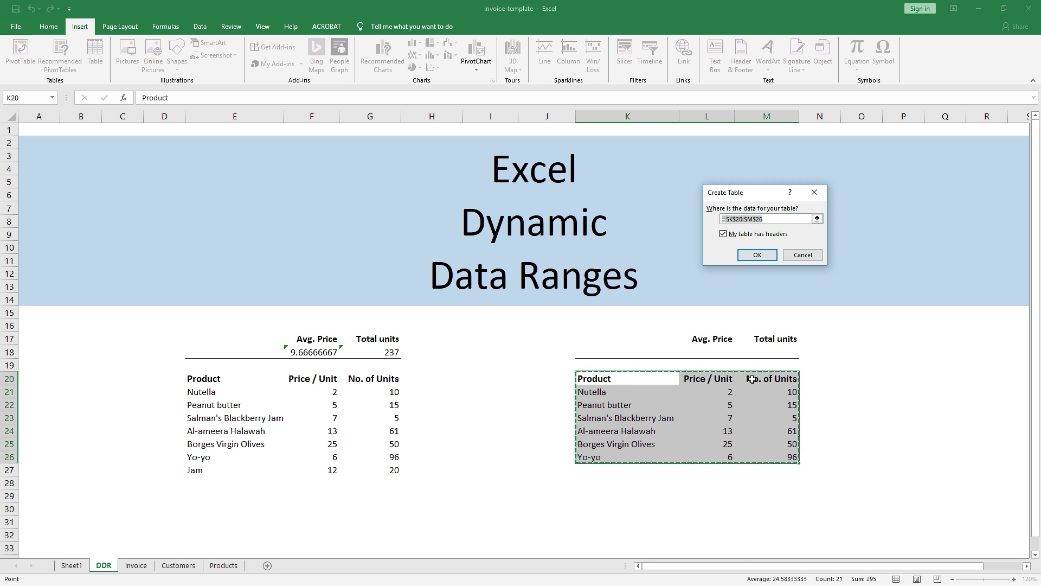
left_click(758, 255)
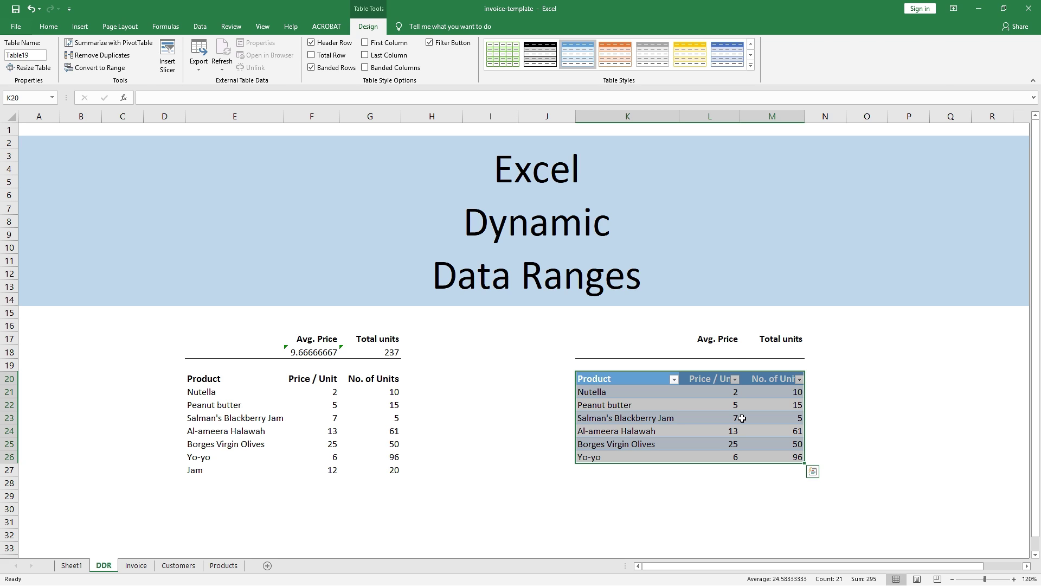
left_click(731, 350)
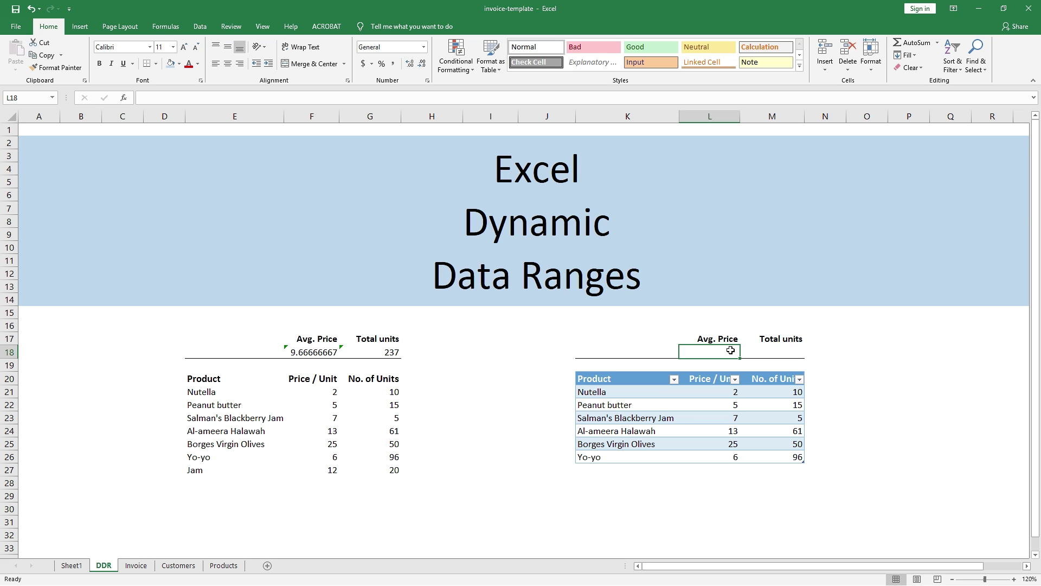
Enter =AVERAGE(Table19[Price / Unit]) in L18, giving an average price of 9.666666667
type("=average")
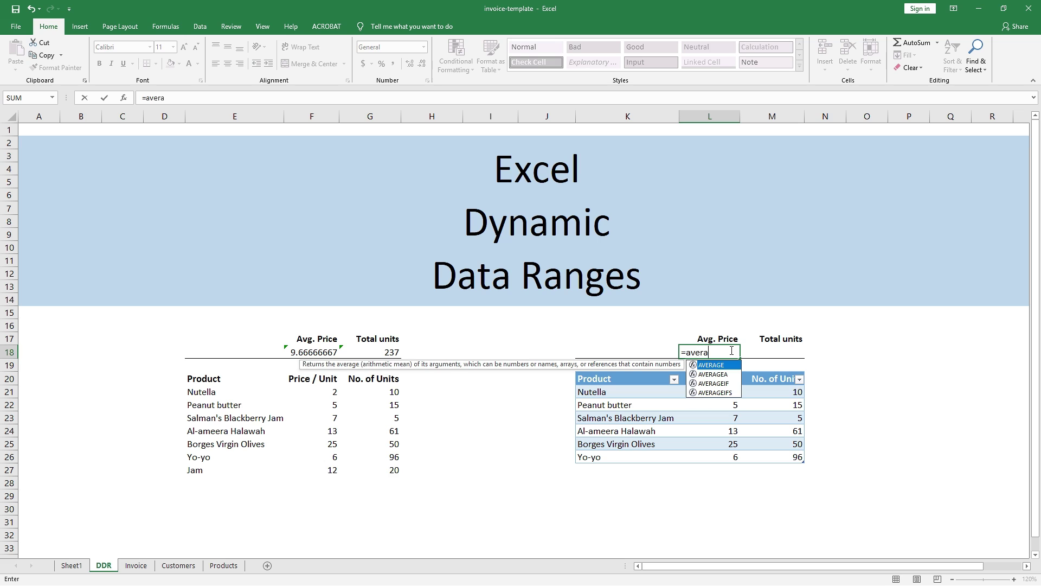
key("Tab")
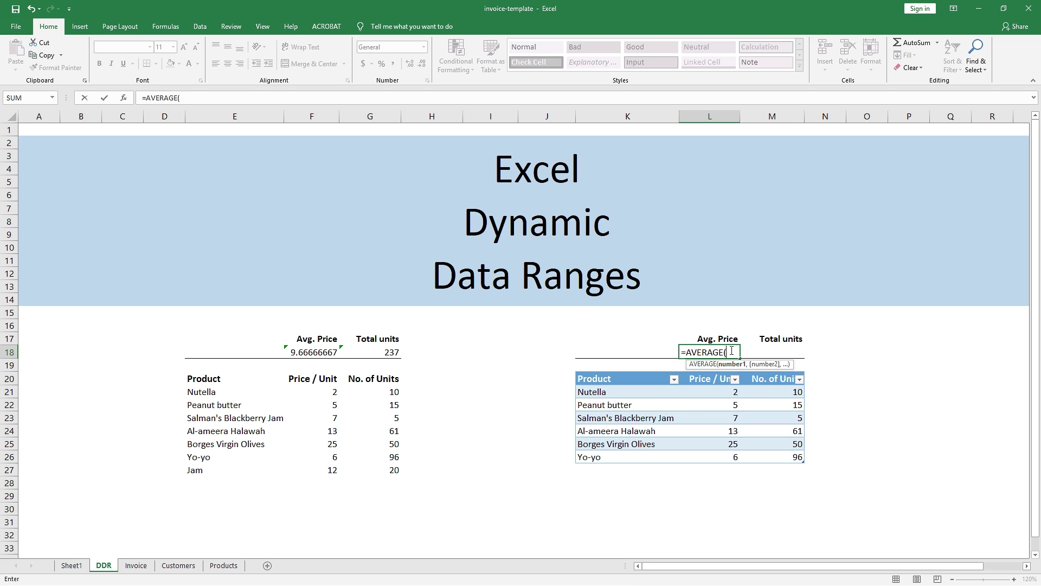
left_click_drag(725, 393, 720, 456)
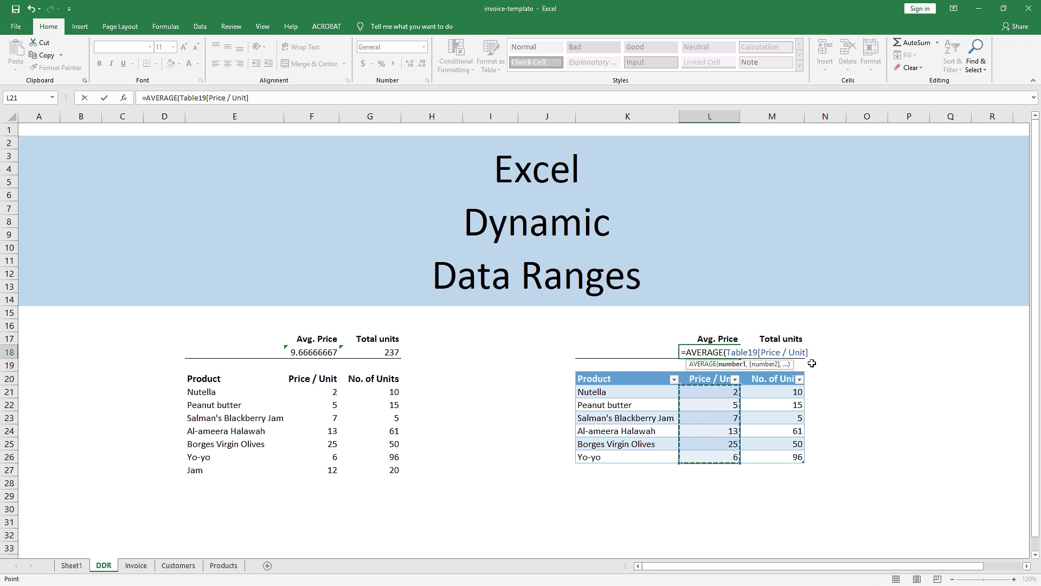
key("Return")
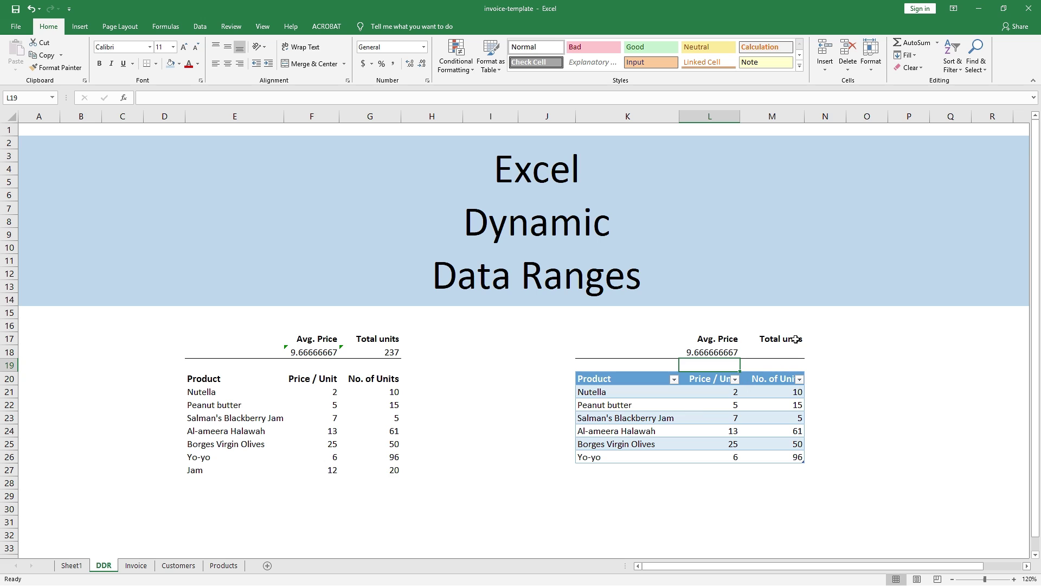
Enter =SUM(Table19[No. of Units]) in M18, giving 237 total units
left_click(794, 356)
type("=sum")
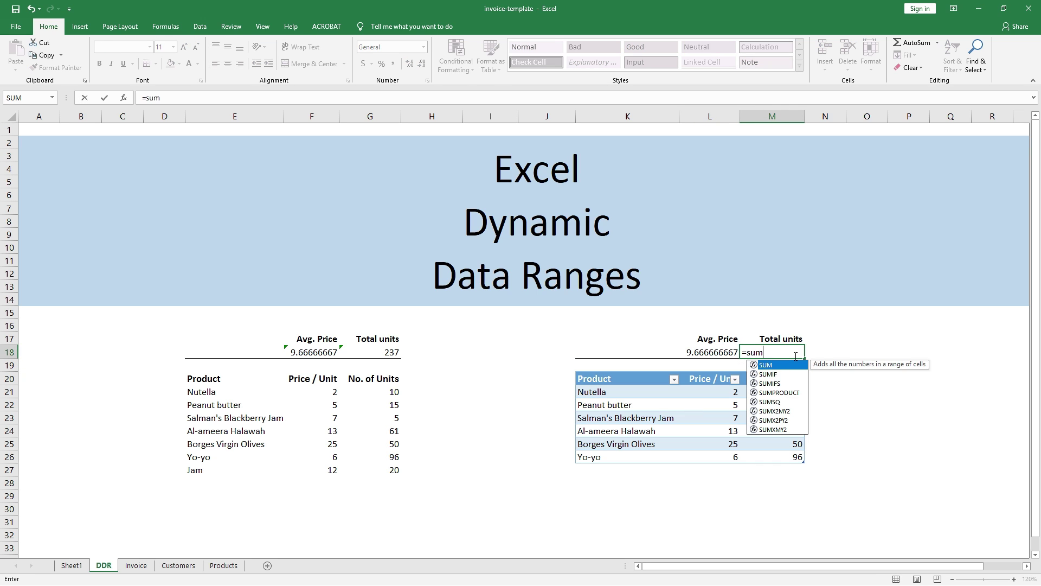
key("Tab")
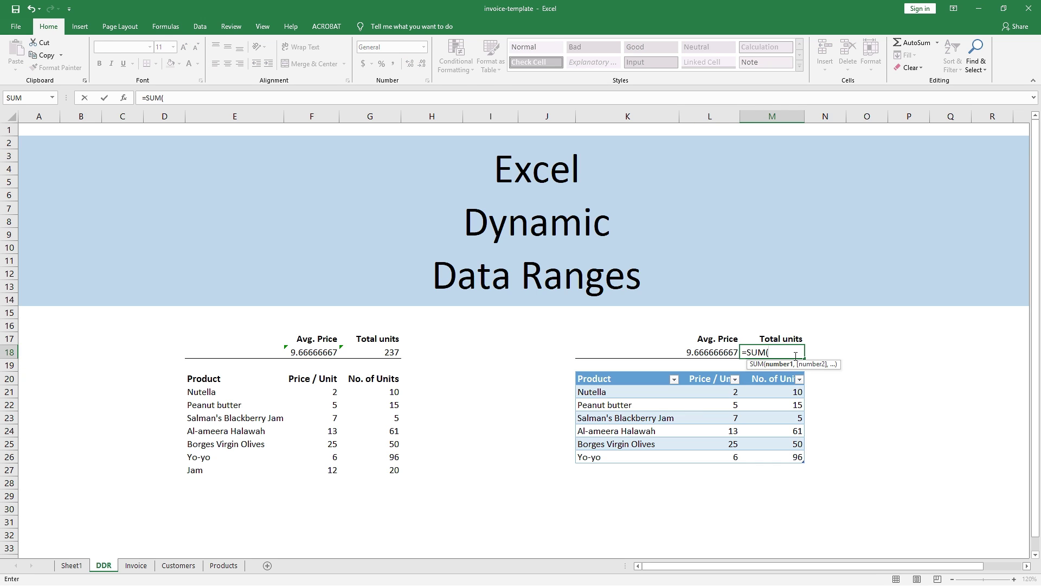
left_click_drag(791, 392, 803, 457)
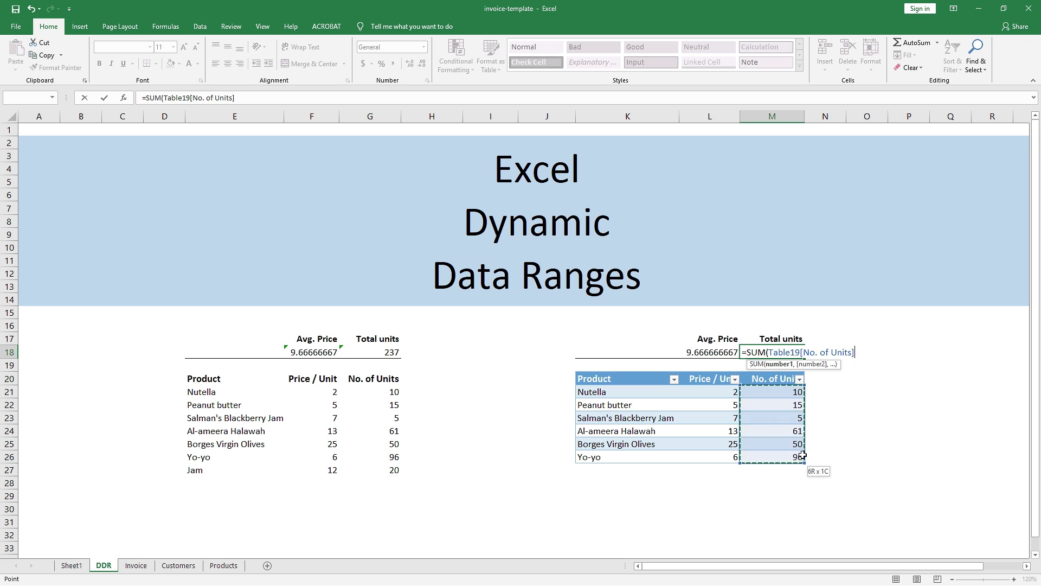
type(")")
key("Return")
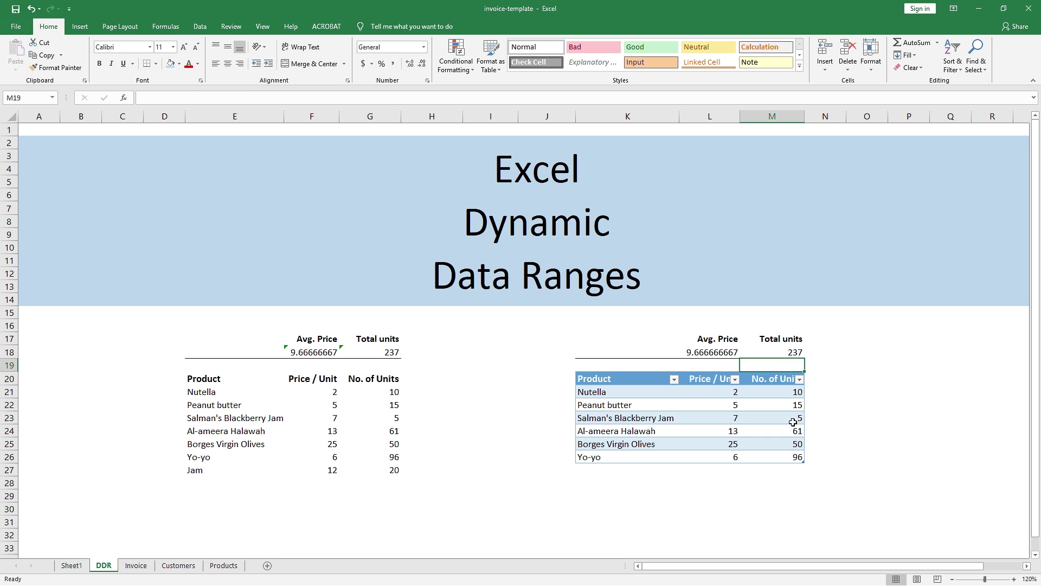
Add a Jam row (price 12, 20 units) to Table19, updating totals to Avg. Price 10 and 257 units
left_click(802, 456)
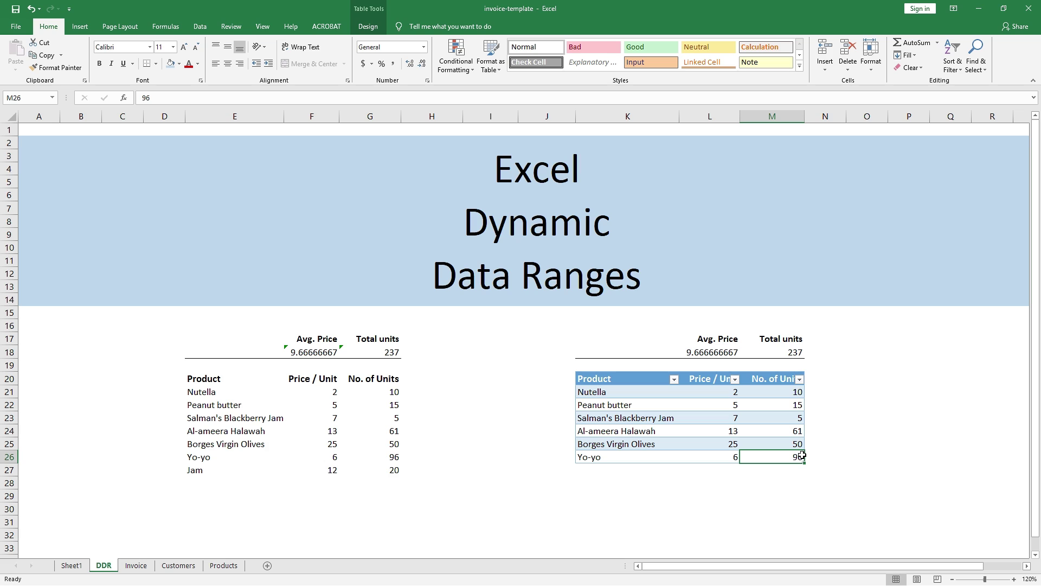
key("Tab")
type("Jam")
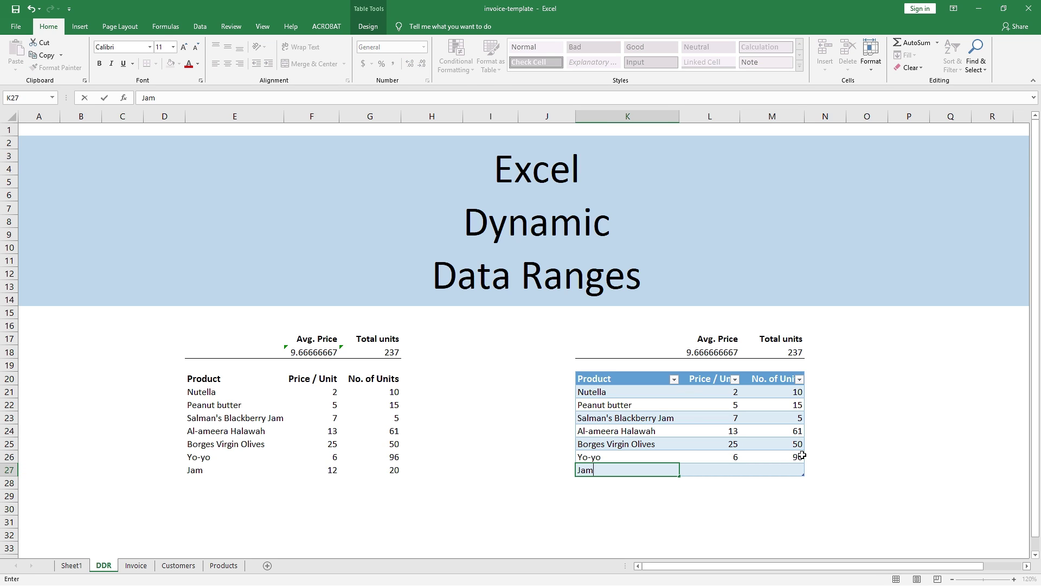
key("Tab")
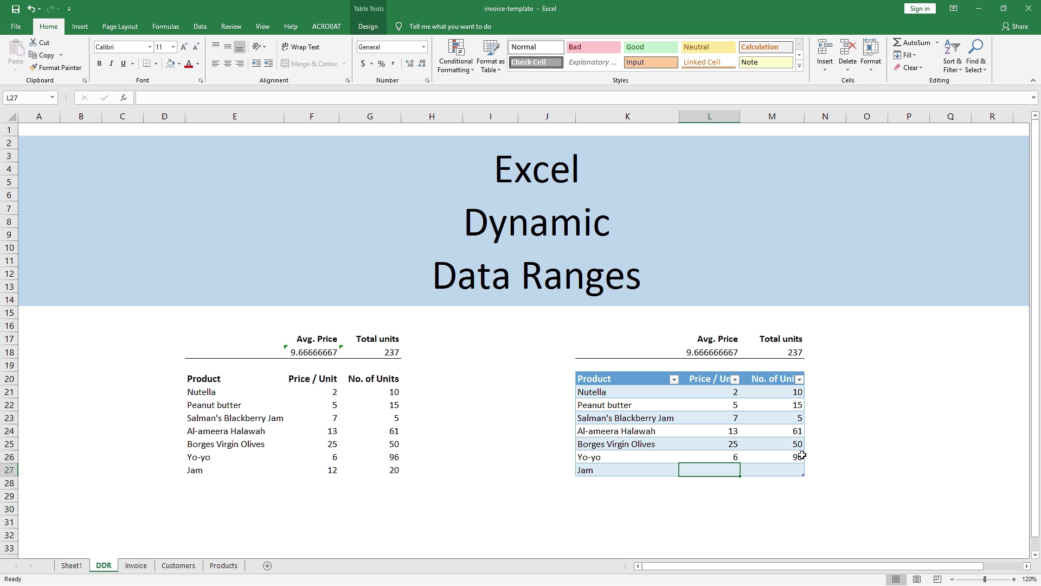
type("12")
key("Tab")
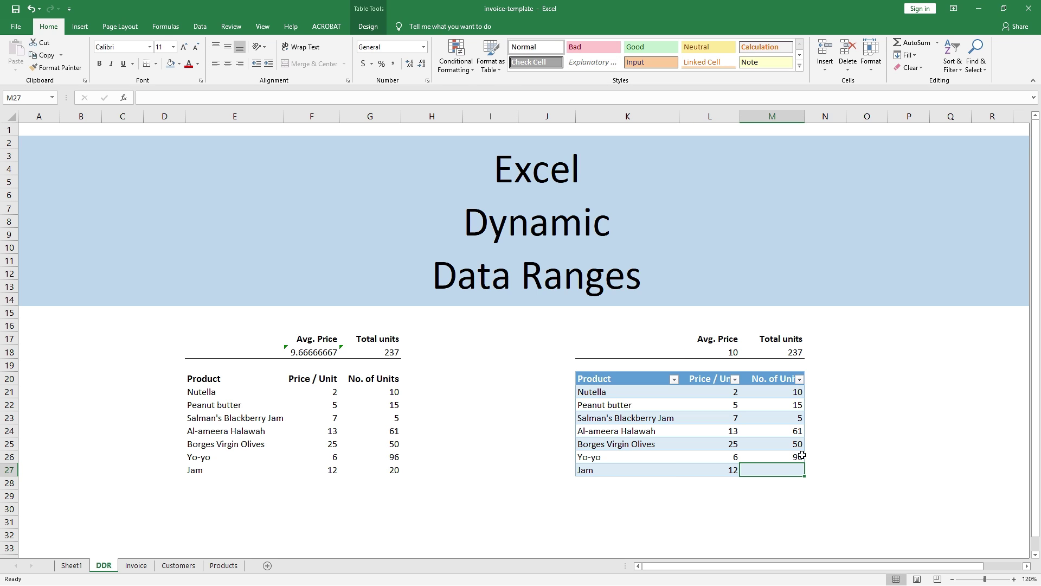
type("20")
key("Tab")
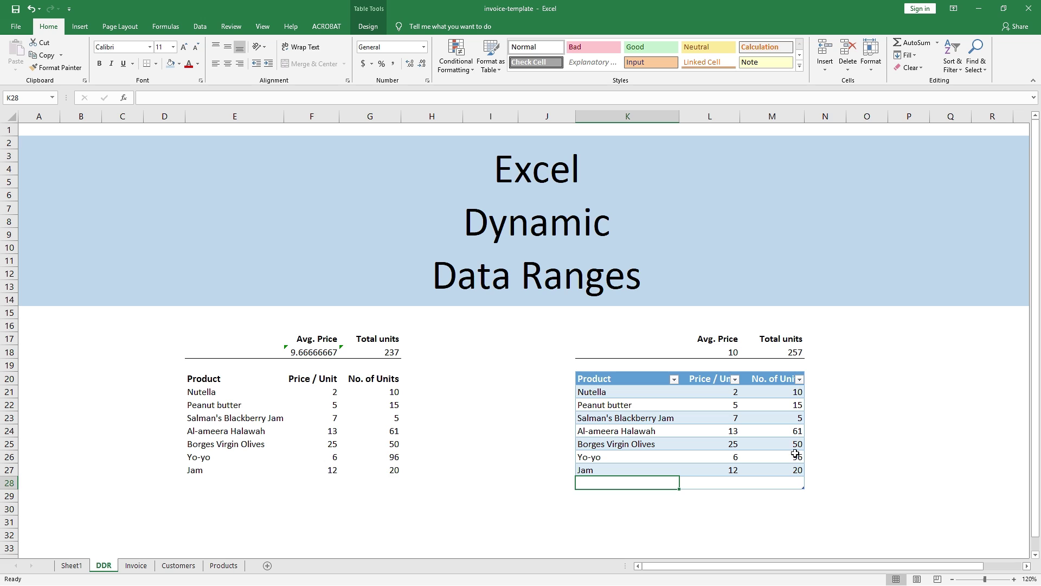
left_click(135, 565)
Inspect the invoice's customer name cell, customer details lookup formula and product names
key("Down")
key("Down")
key("Down")
key("Down")
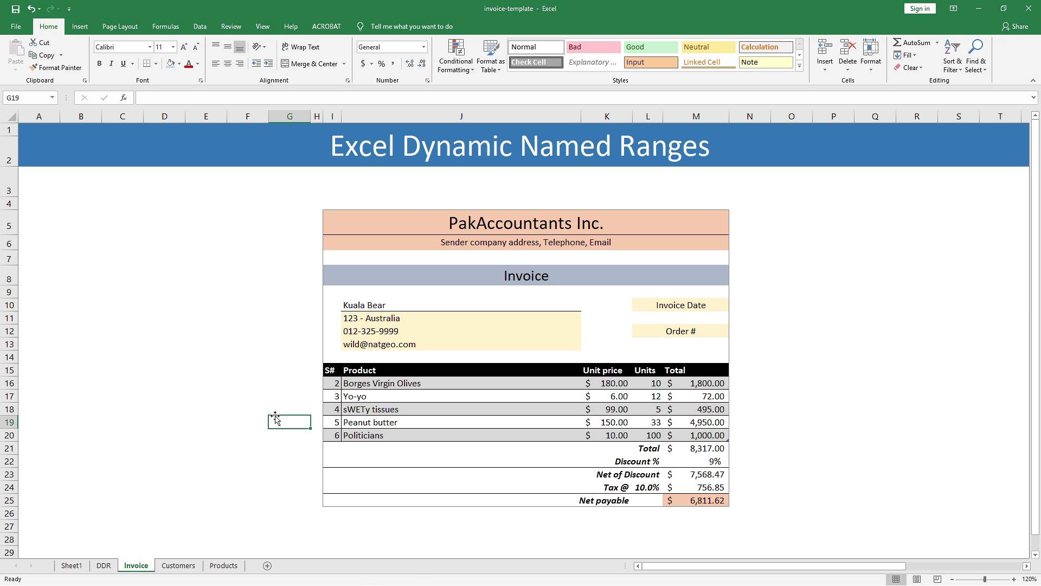
left_click(546, 304)
left_click(379, 331)
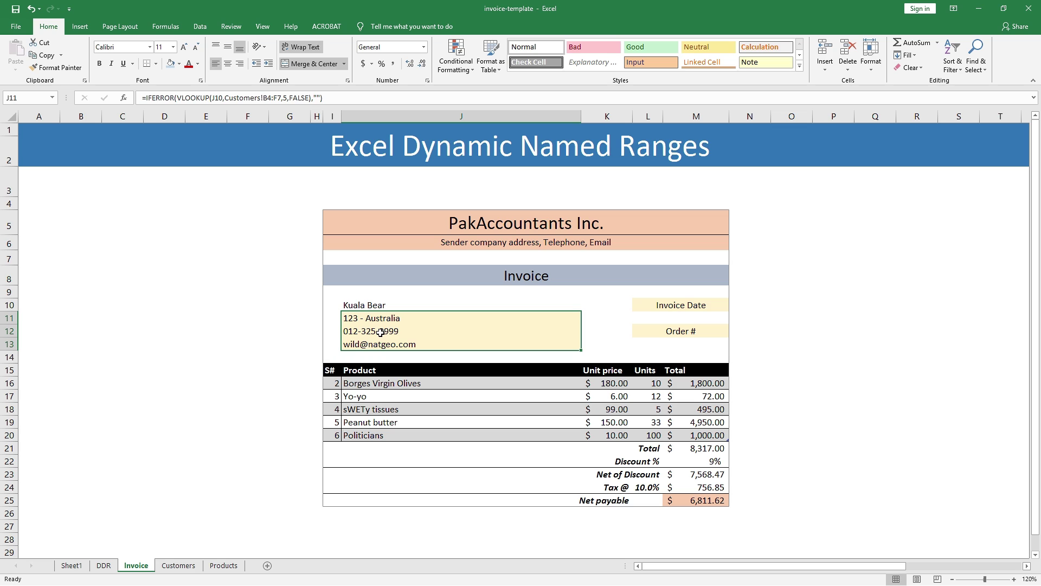
left_click_drag(383, 384, 382, 411)
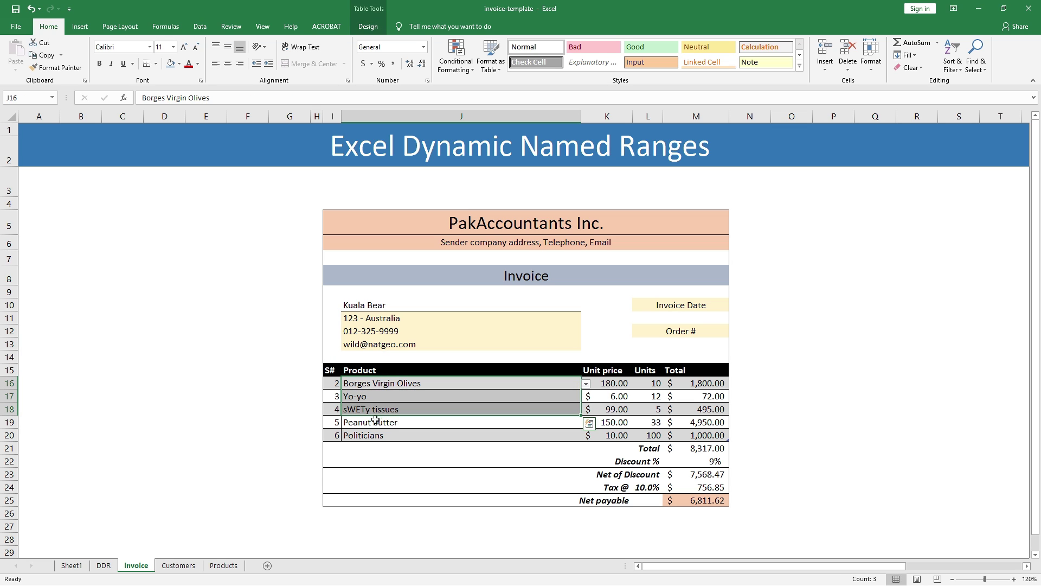
left_click(271, 413)
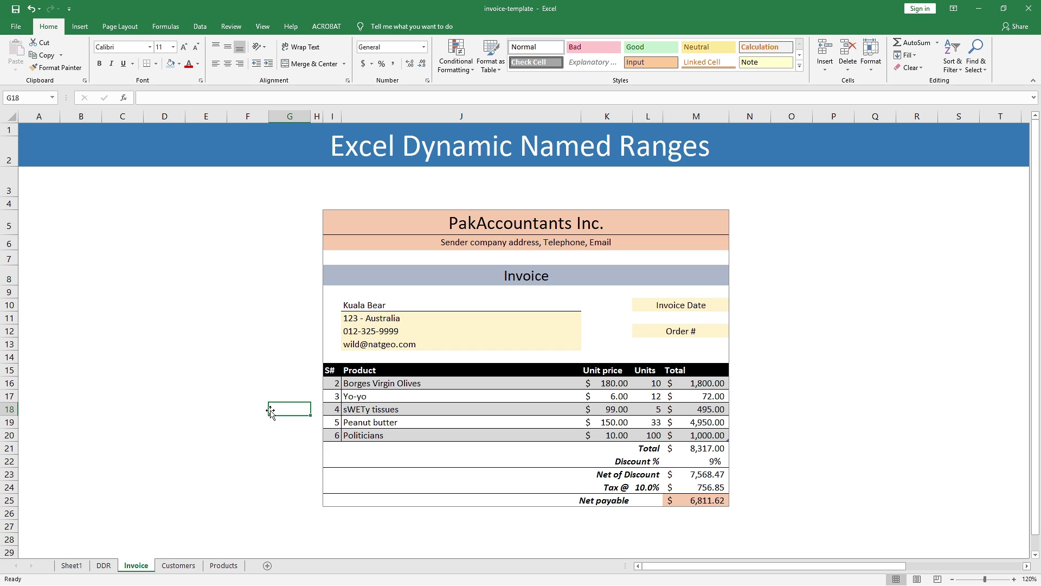
Open the J10 customer dropdown and confirm it lists only the four existing customers
left_click(475, 308)
left_click(586, 306)
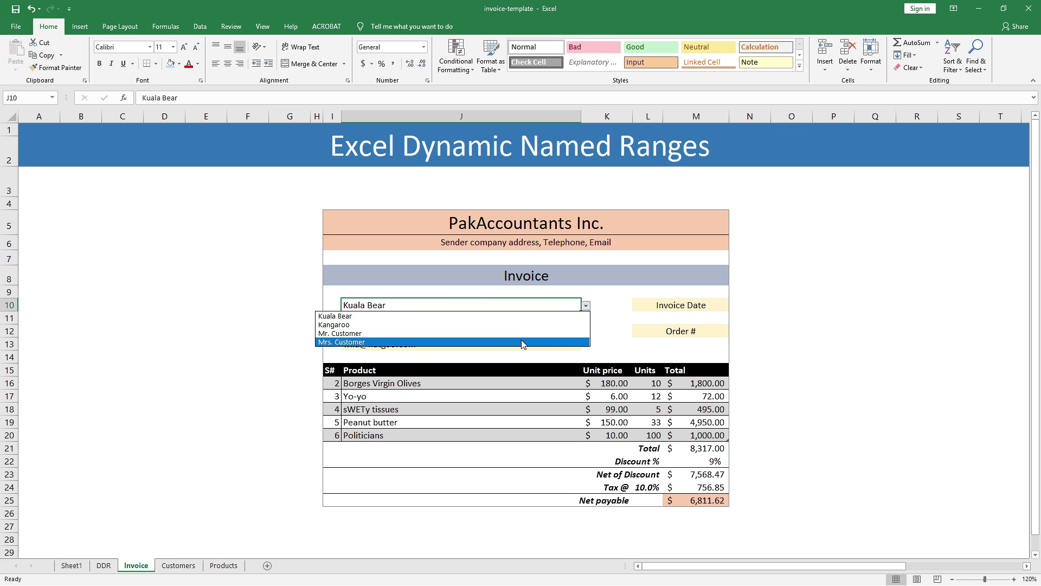
left_click(179, 565)
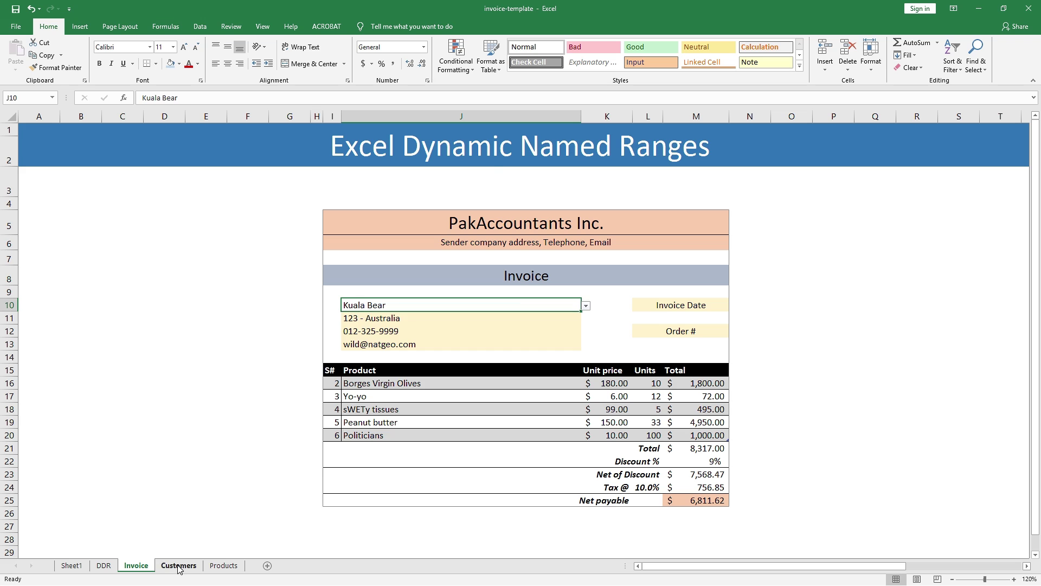
left_click(179, 565)
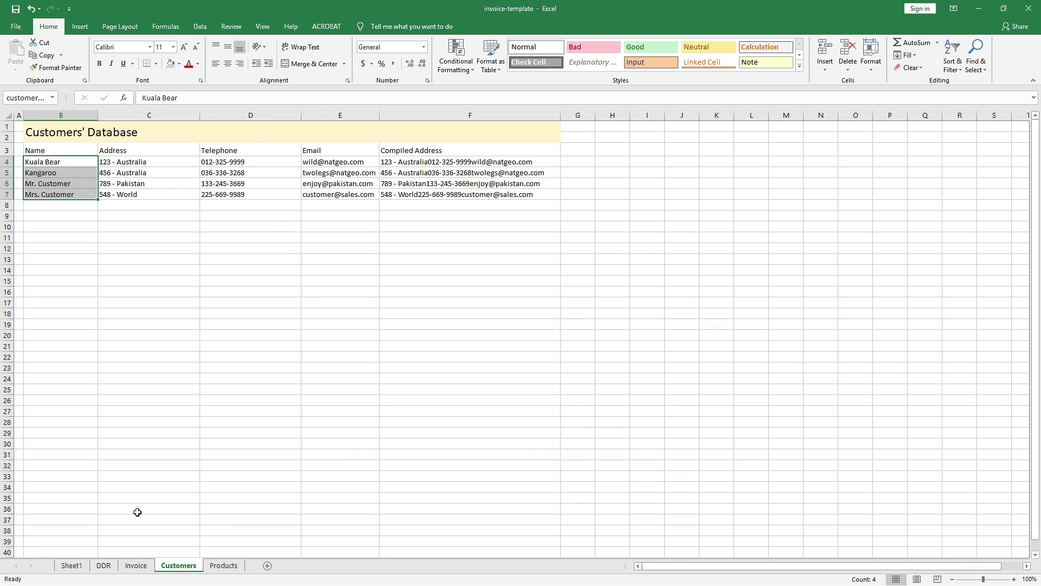
left_click(136, 565)
left_click(585, 306)
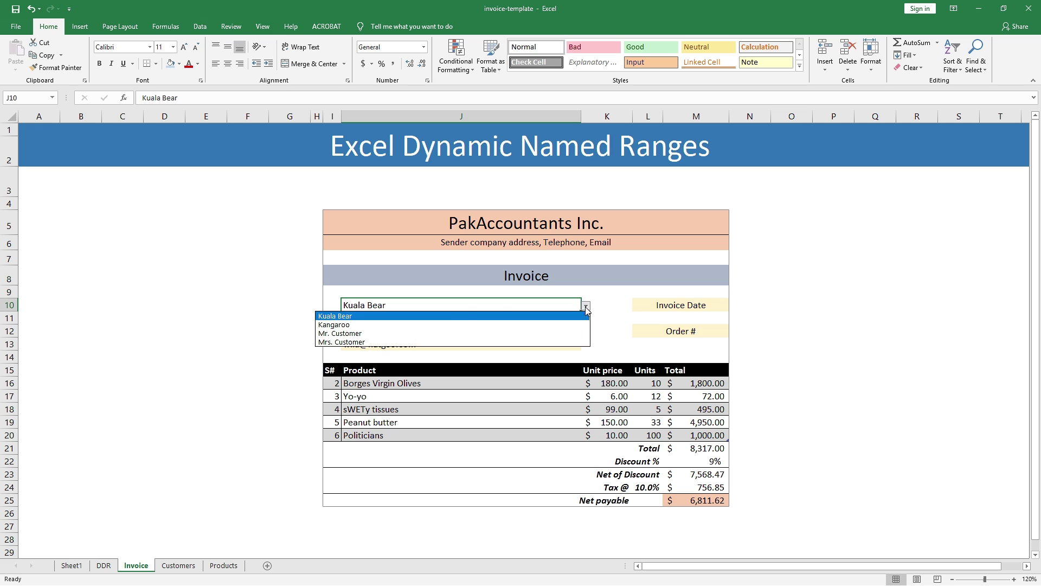
key("Escape")
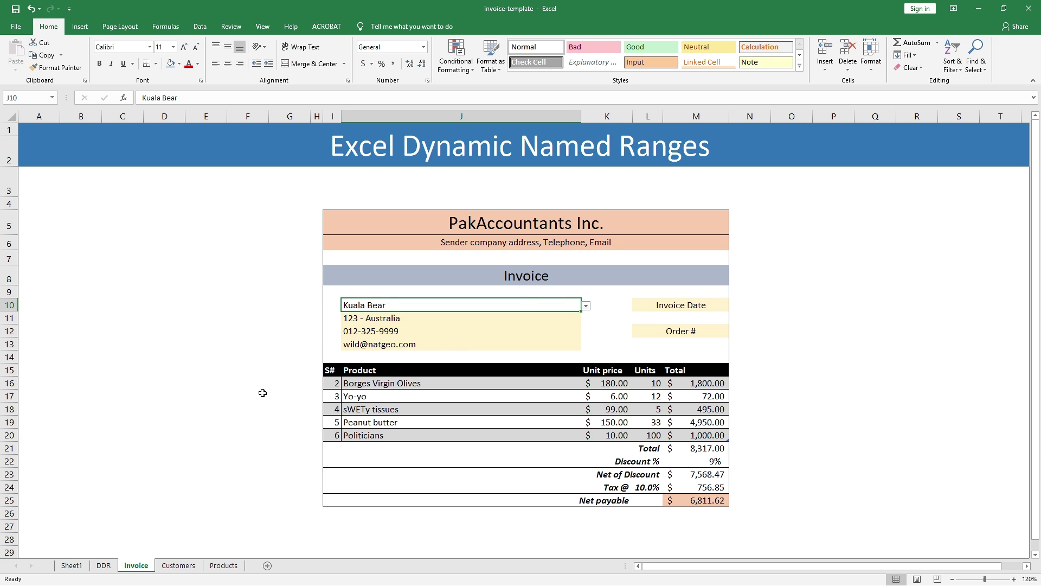
Compare the Customers sheet against the J10 dropdown again, ending on the Customers sheet
left_click(178, 565)
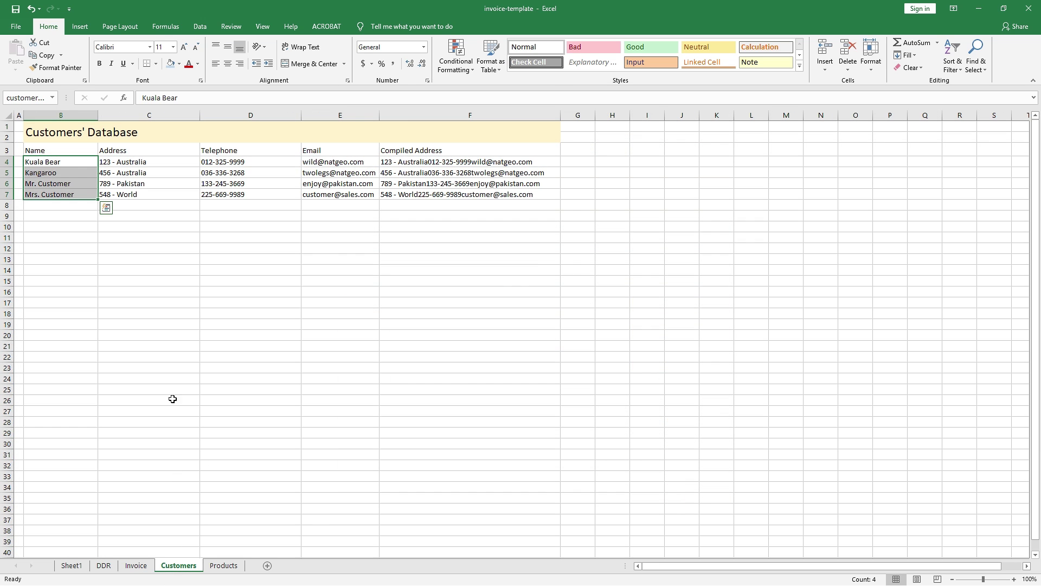
left_click(74, 203)
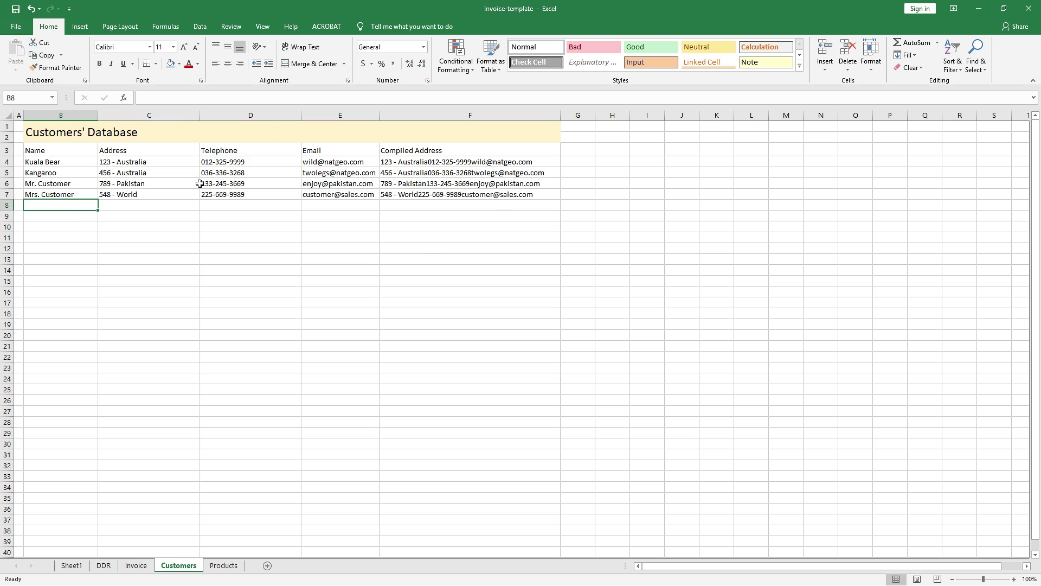
left_click(137, 565)
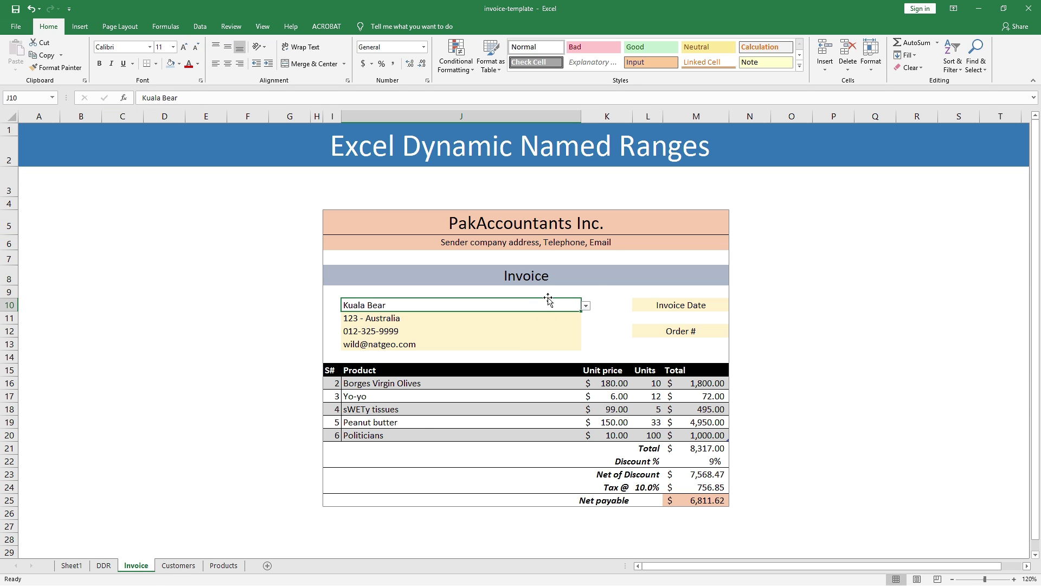
left_click(586, 306)
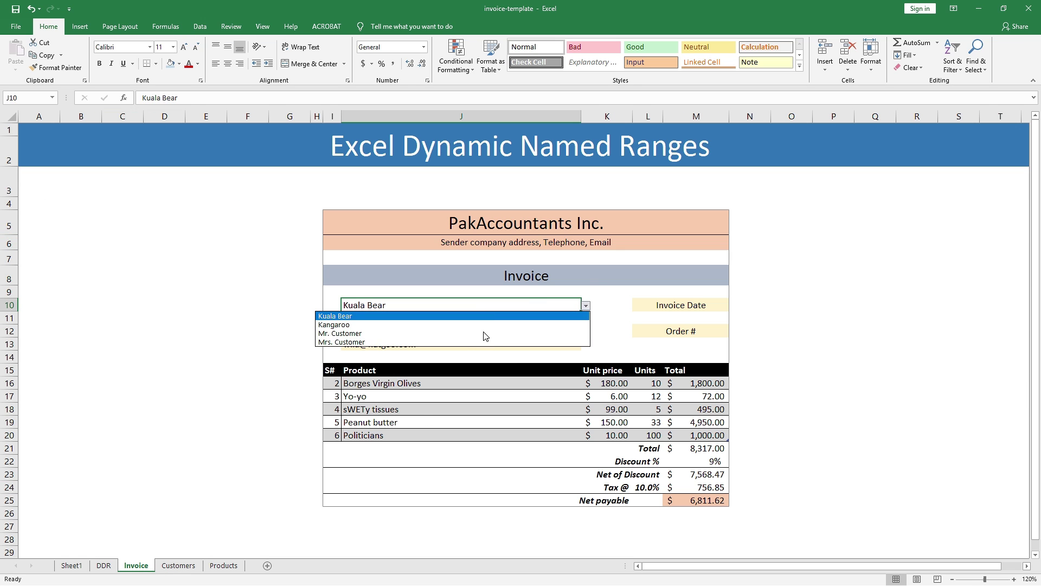
key("Escape")
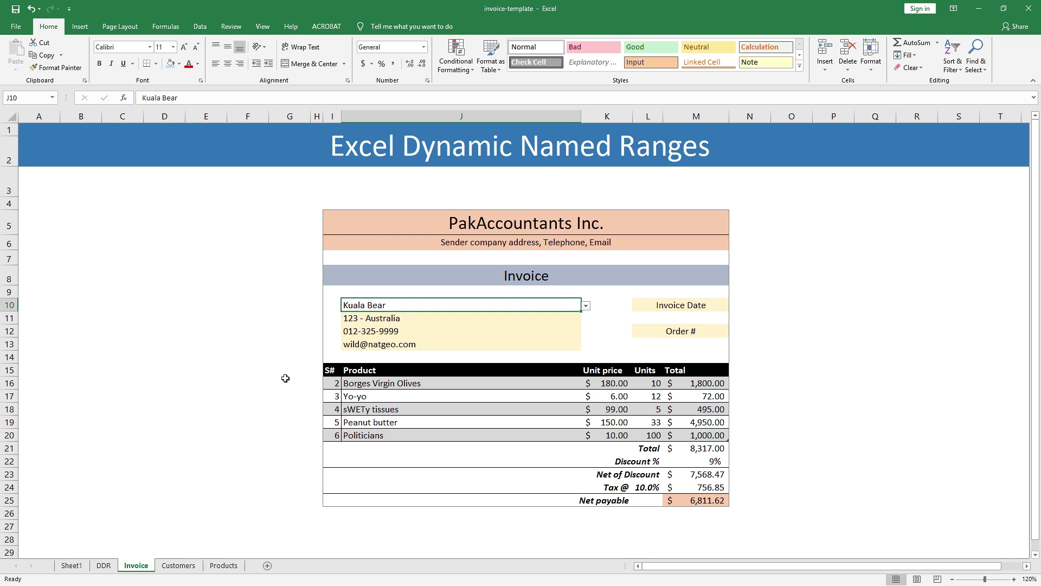
left_click(178, 565)
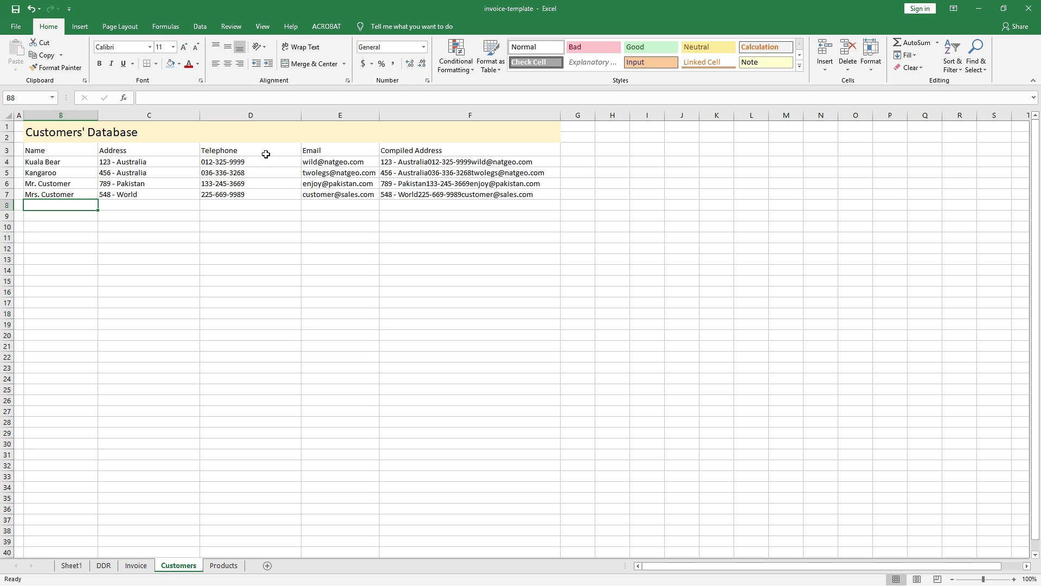
left_click(136, 565)
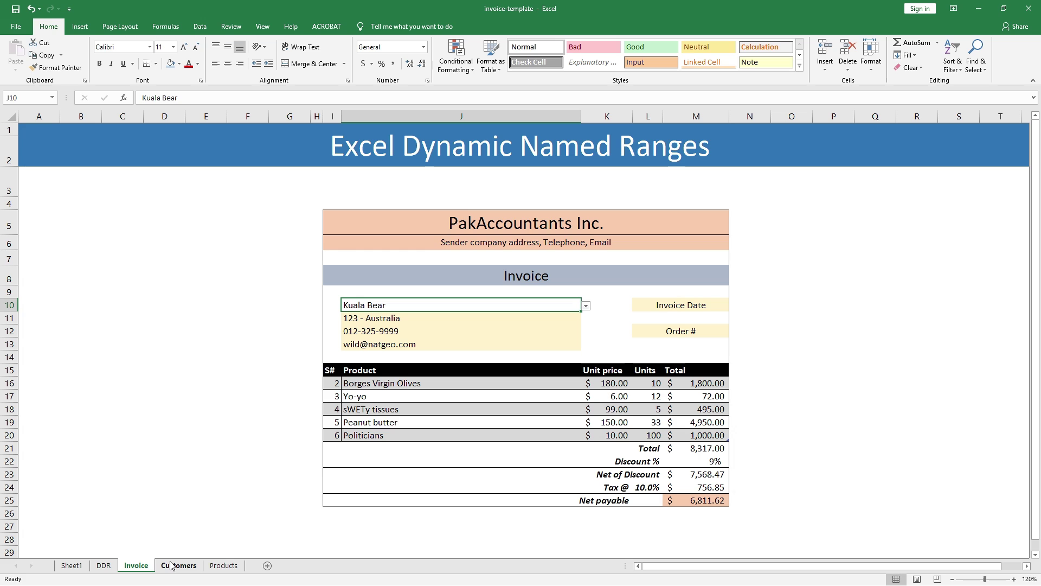
left_click(172, 565)
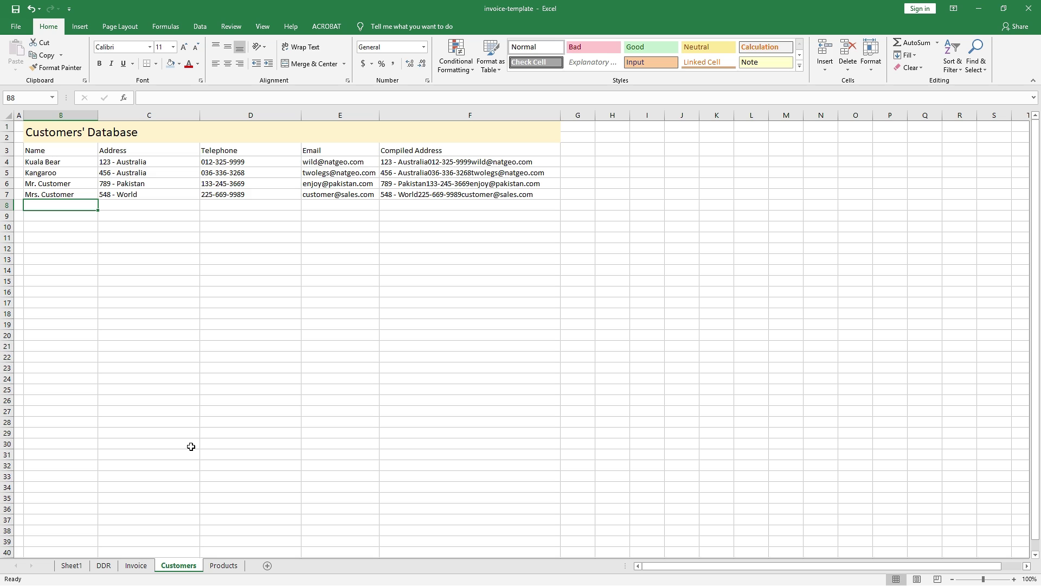
type("Hasaan")
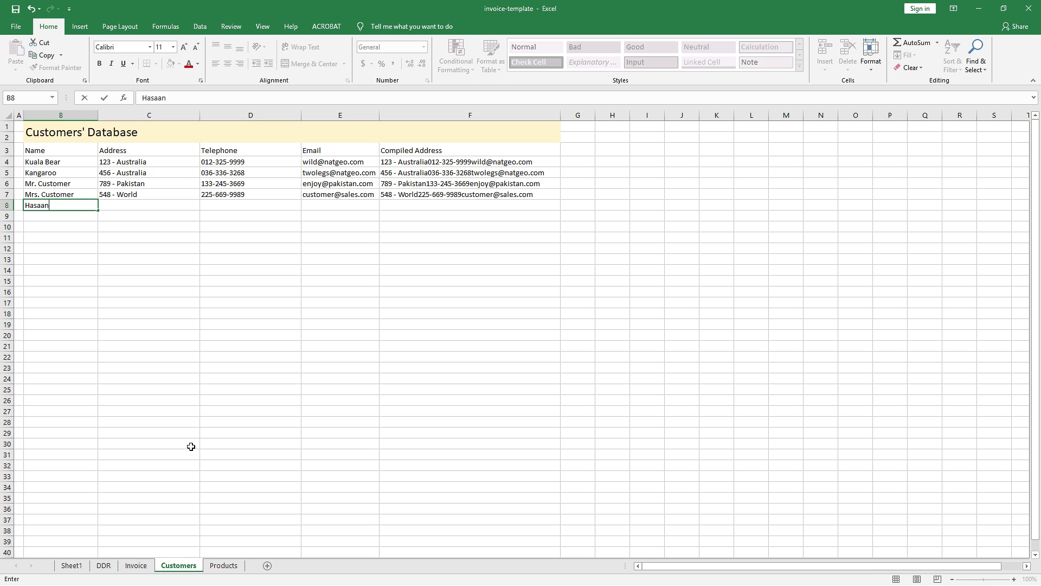
key("Tab")
type("78 - ")
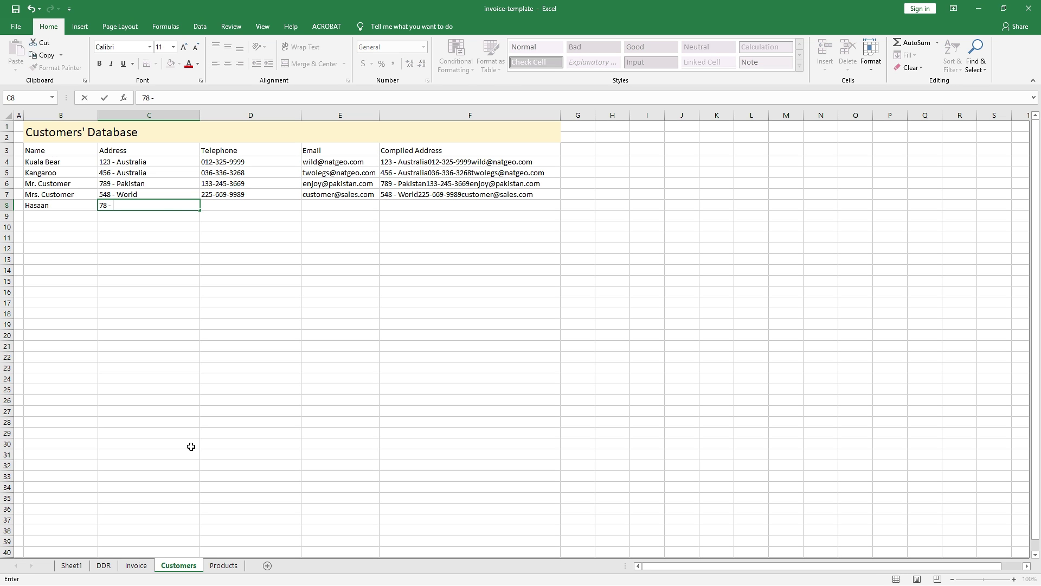
type("Pakistan")
key("Tab")
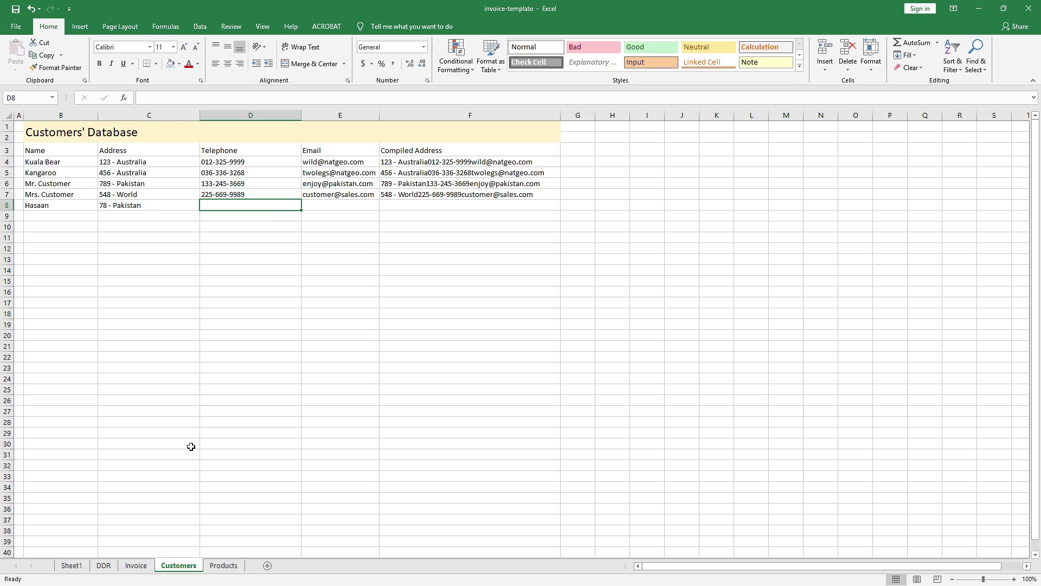
left_click(135, 565)
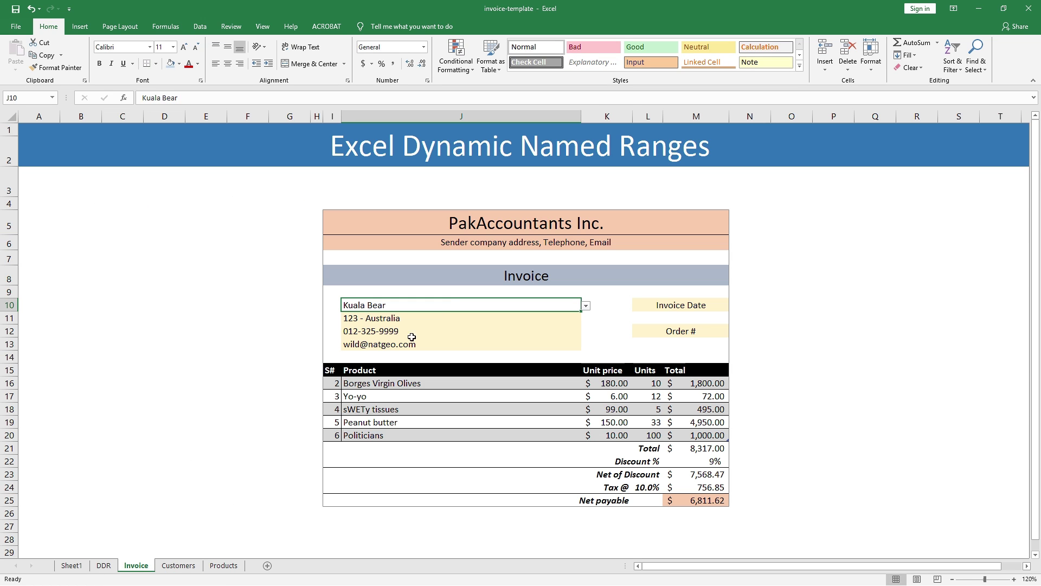
left_click(586, 306)
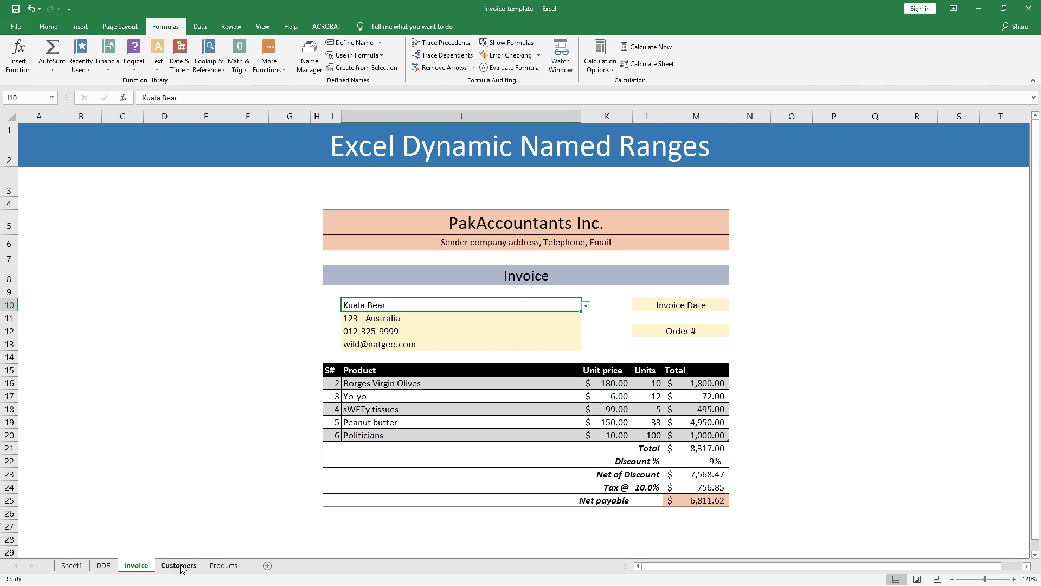
left_click(178, 565)
left_click_drag(34, 207, 136, 210)
key("Delete")
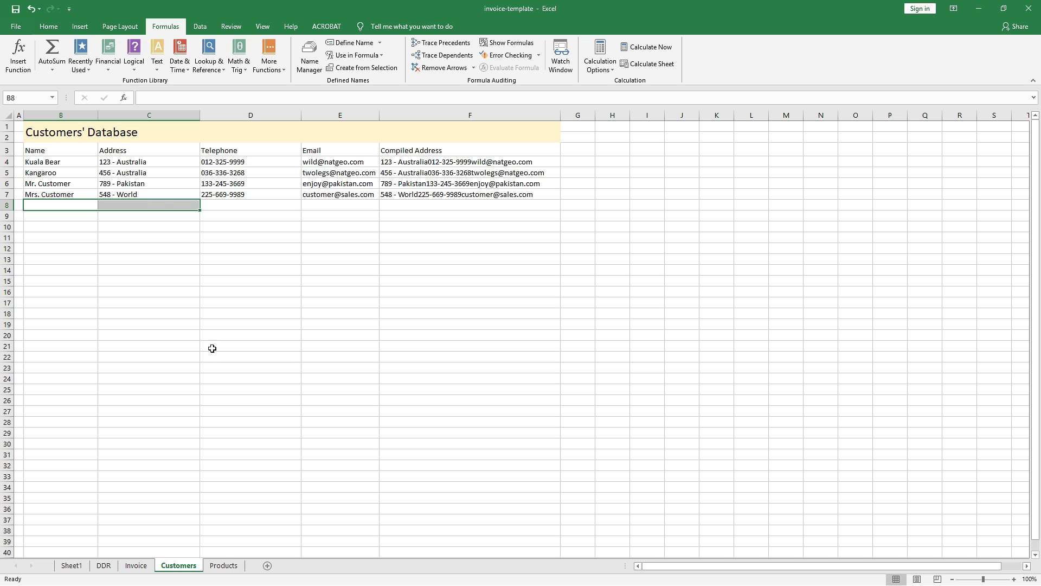
Convert the Customers' Database range B3:F7 into a table with headers
left_click_drag(33, 151, 465, 195)
left_click(80, 26)
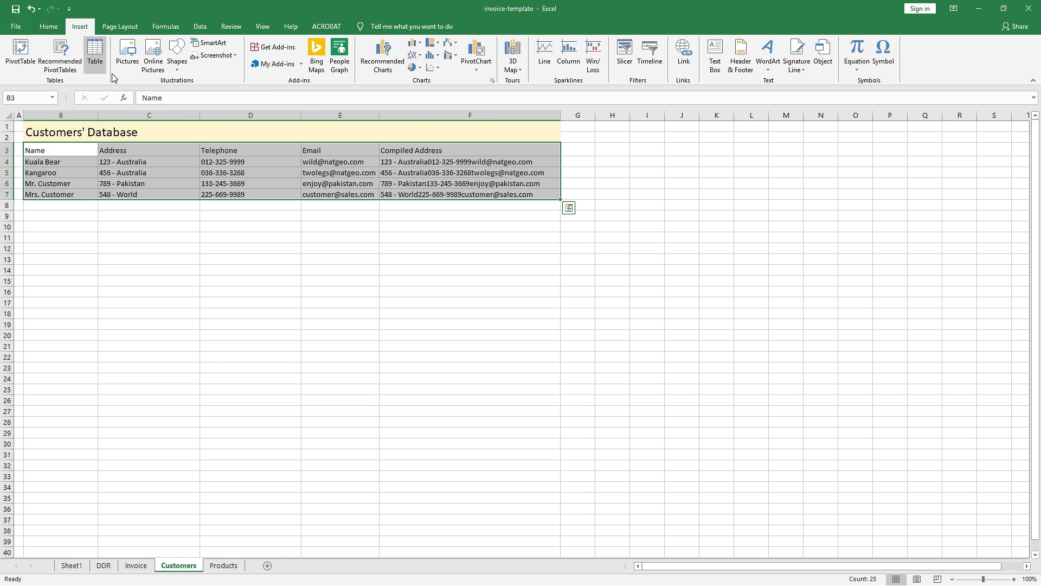
left_click(93, 55)
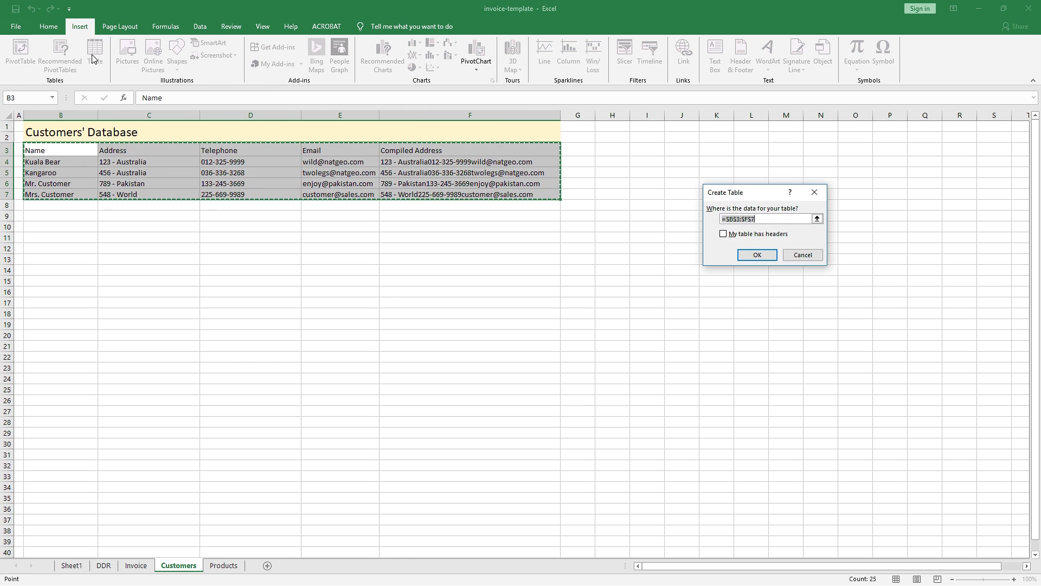
left_click(724, 233)
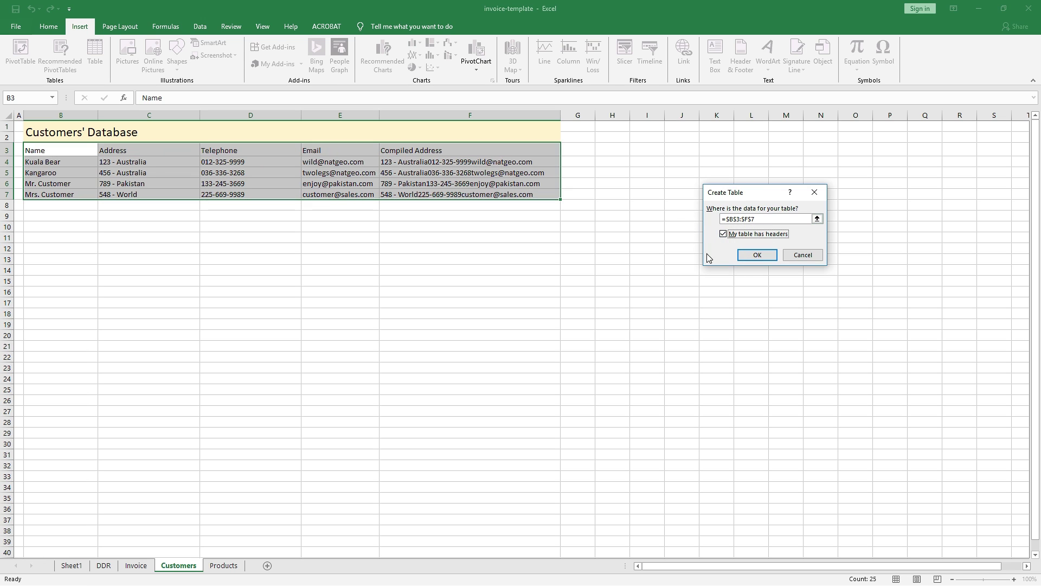
left_click(757, 255)
left_click(685, 237)
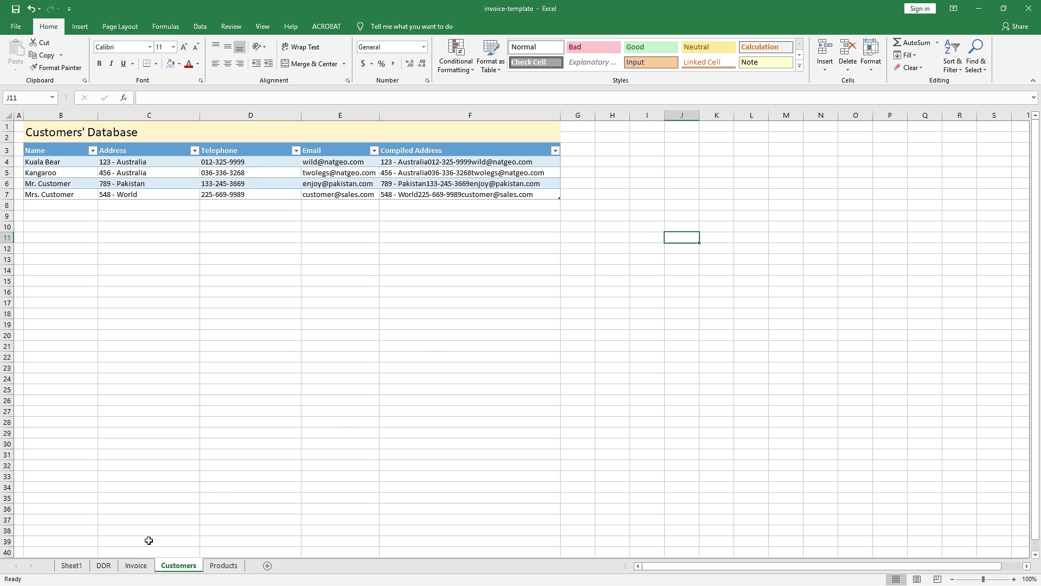
left_click(136, 565)
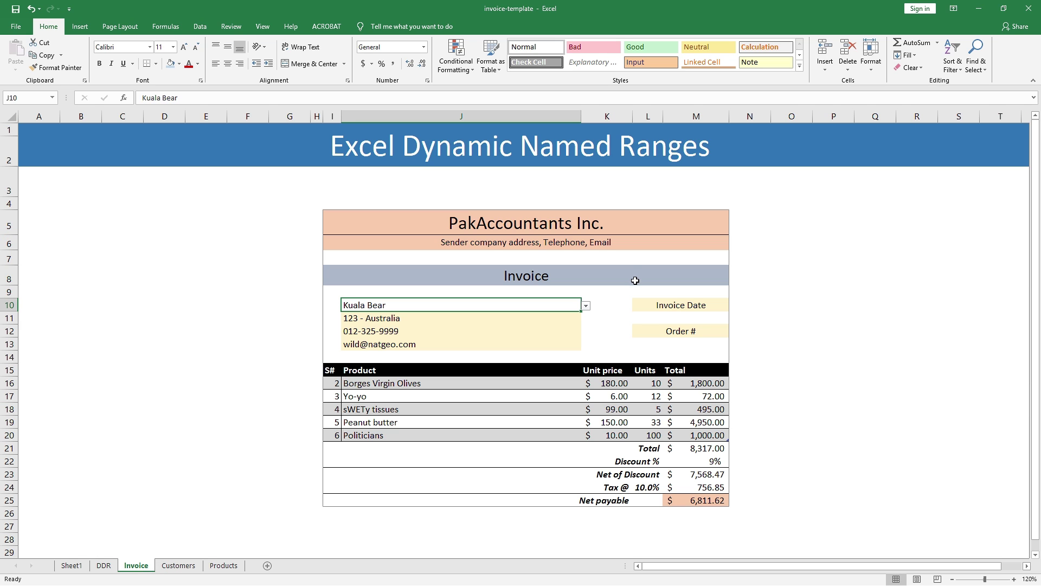
left_click(586, 306)
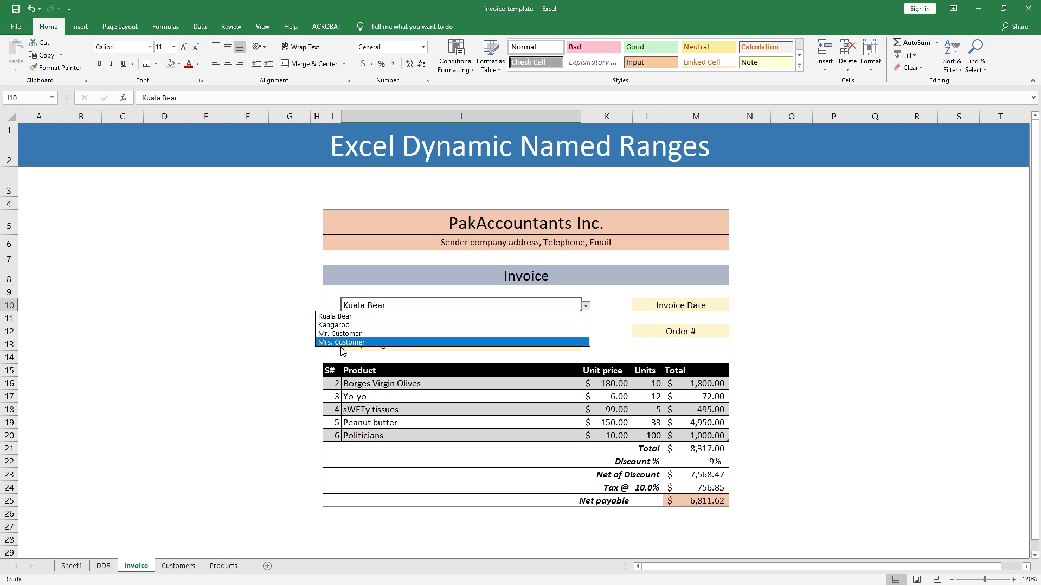
key("Escape")
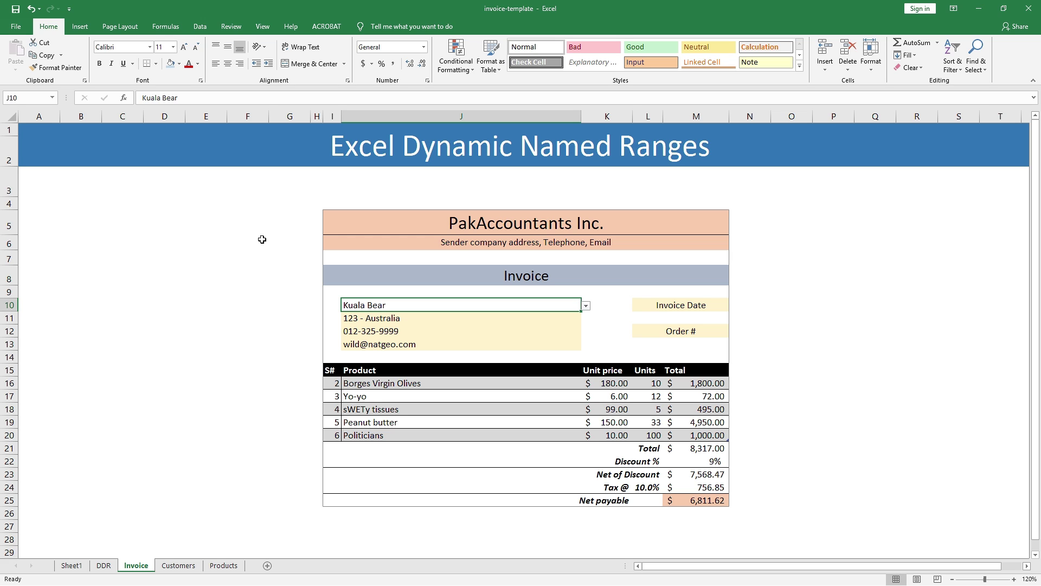
left_click(184, 565)
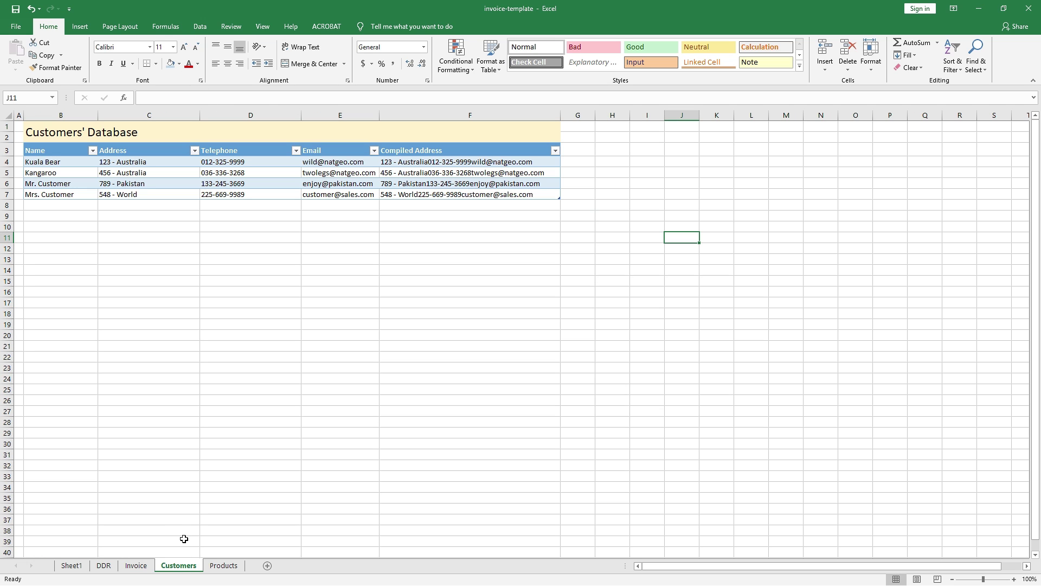
left_click(166, 26)
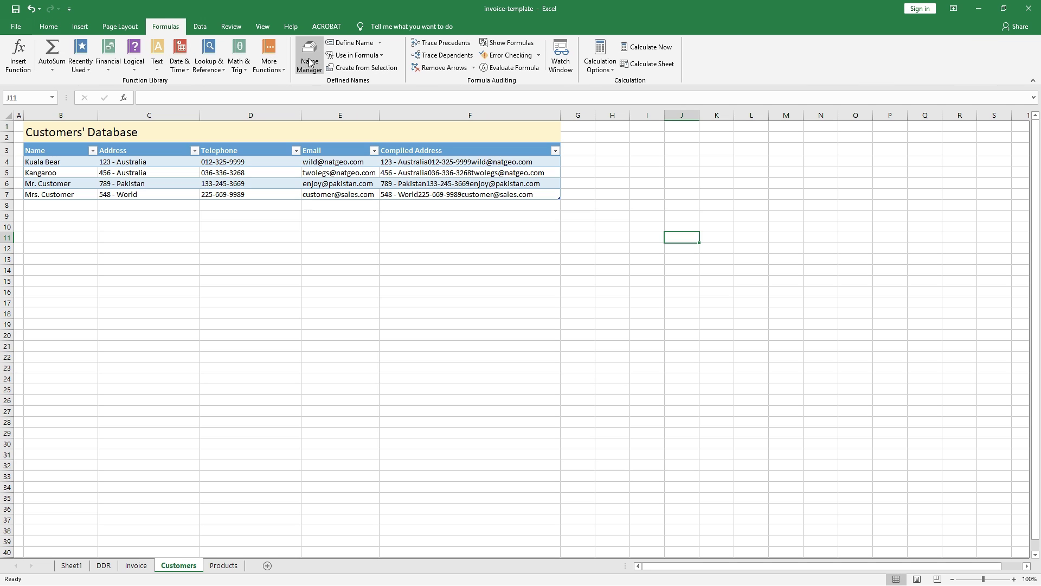
Create the name customersnames in Name Manager, referring to =Table20[Name] (B4:B7)
left_click(310, 64)
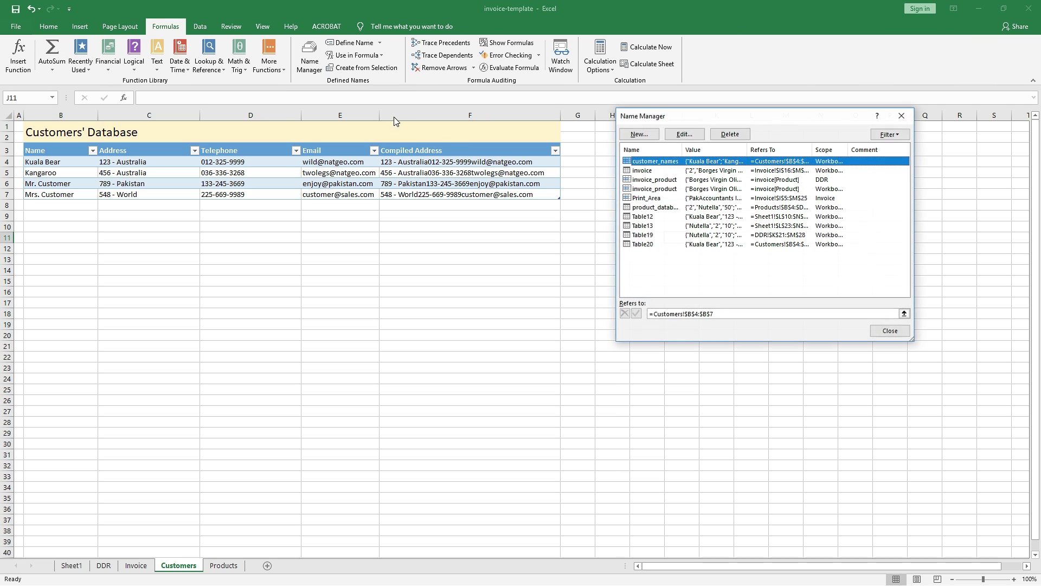
left_click(638, 134)
type("cus")
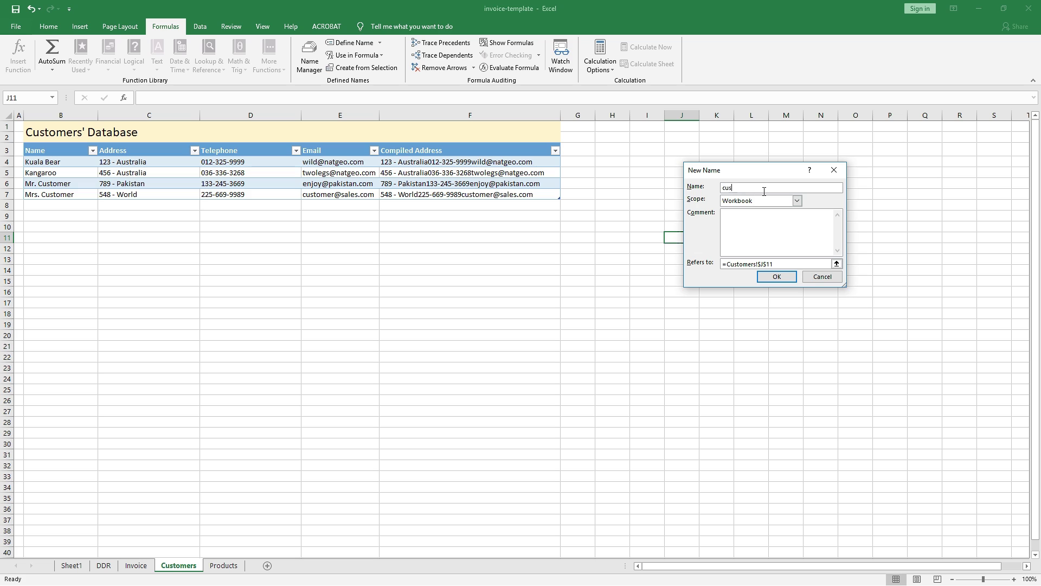
type("tomersnames")
left_click_drag(787, 264, 718, 270)
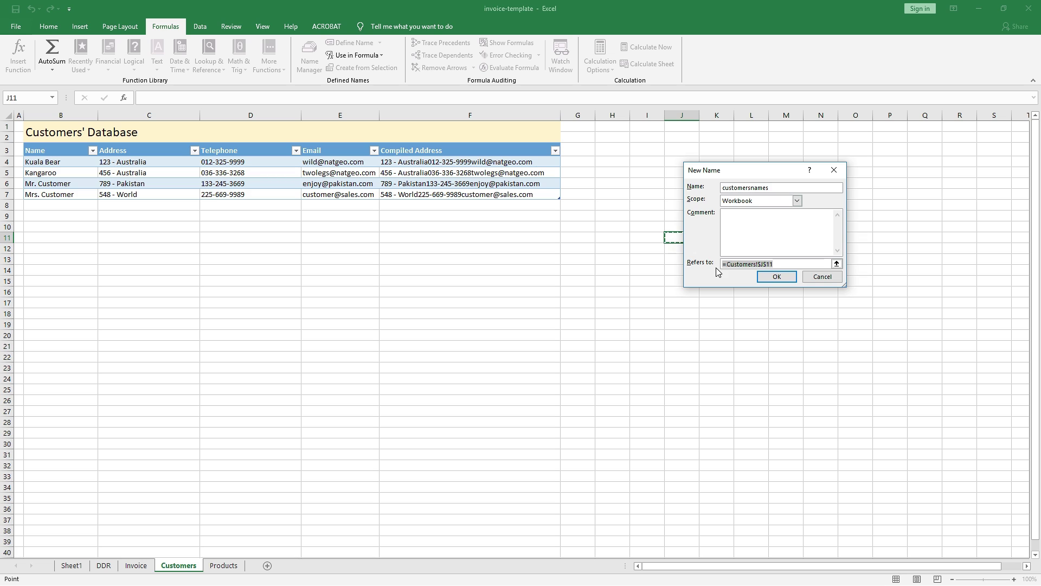
key("BackSpace")
left_click_drag(63, 165, 64, 191)
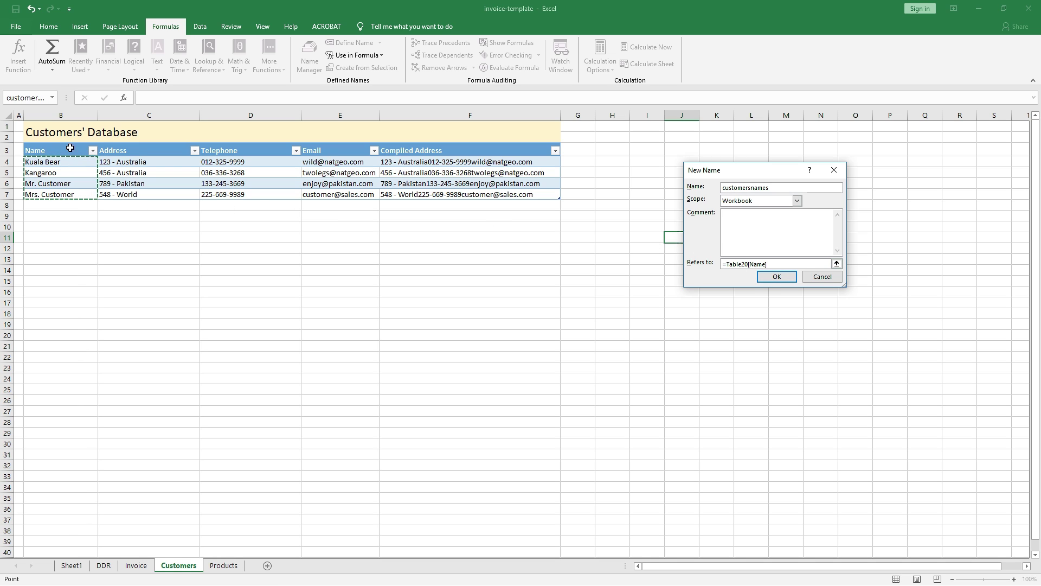
left_click(776, 277)
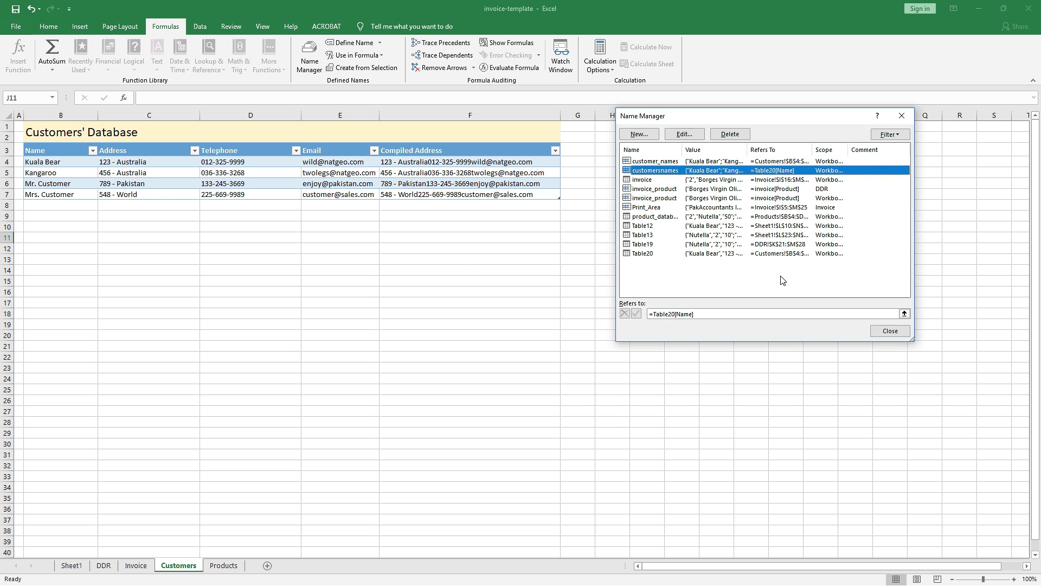
left_click(890, 330)
left_click(48, 26)
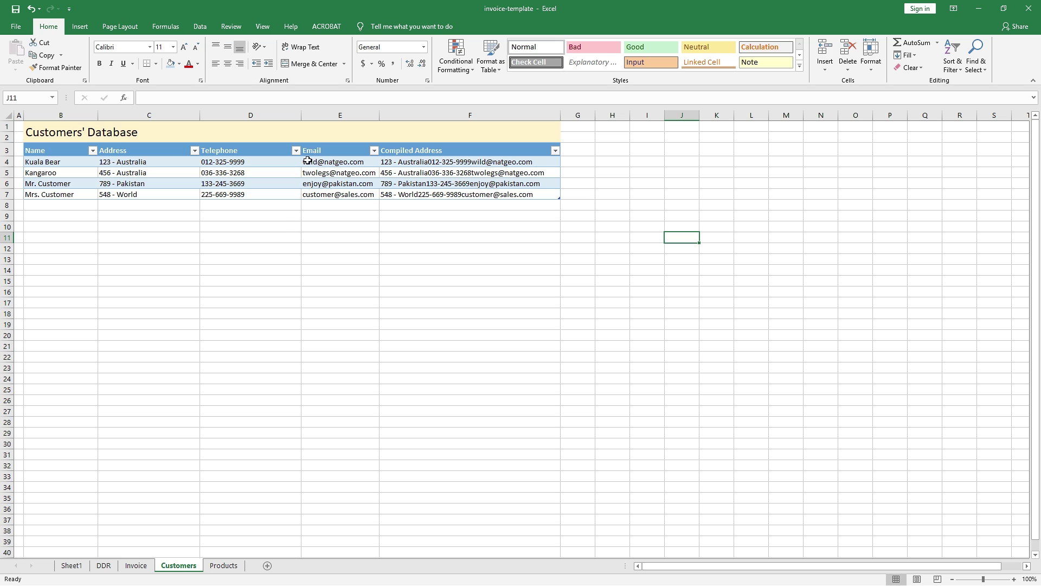
Give invoice cell J10 List data validation with source =customersnames
left_click(136, 565)
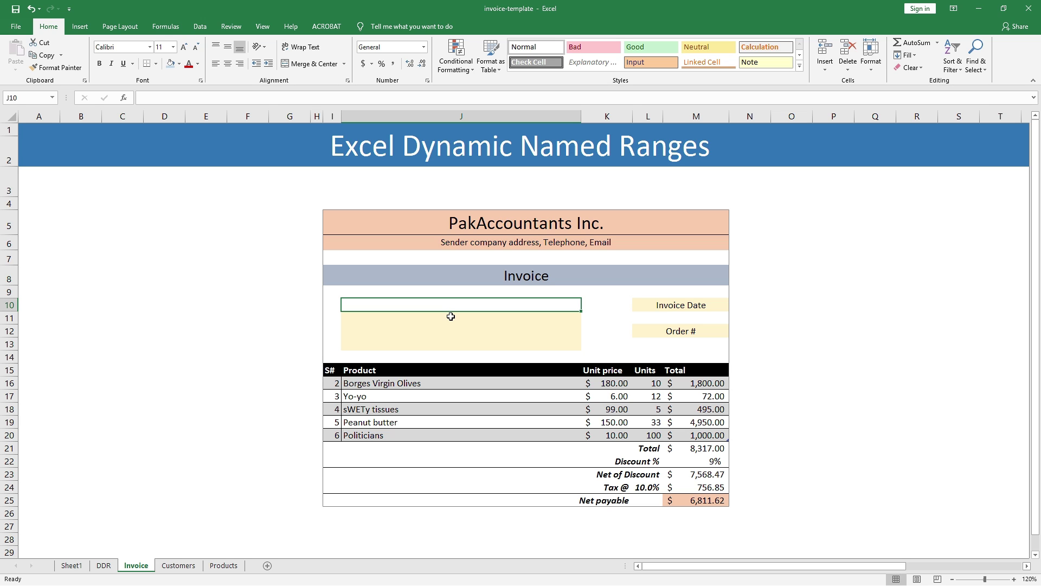
left_click(202, 26)
left_click(554, 50)
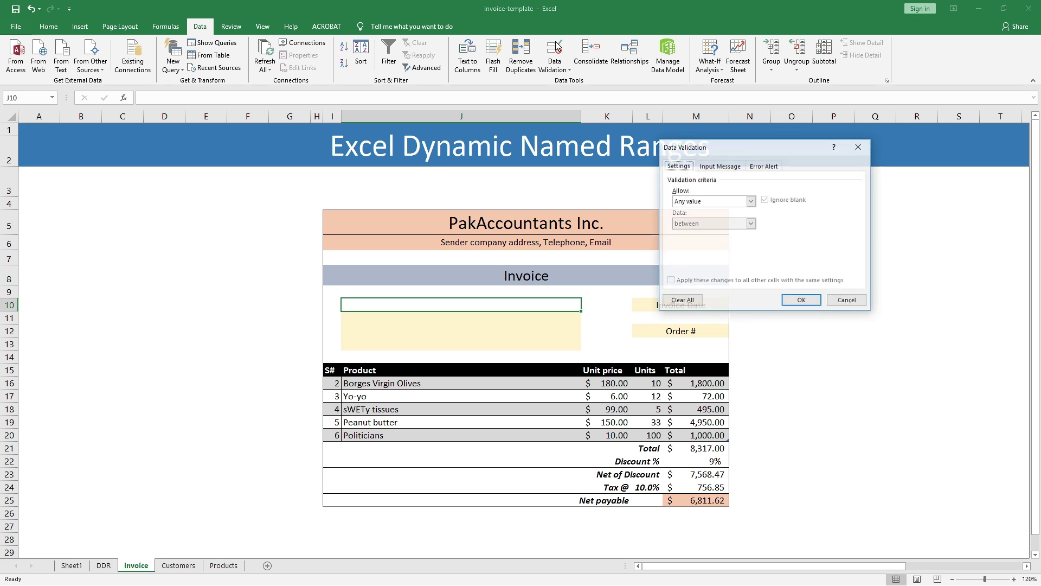
left_click(743, 201)
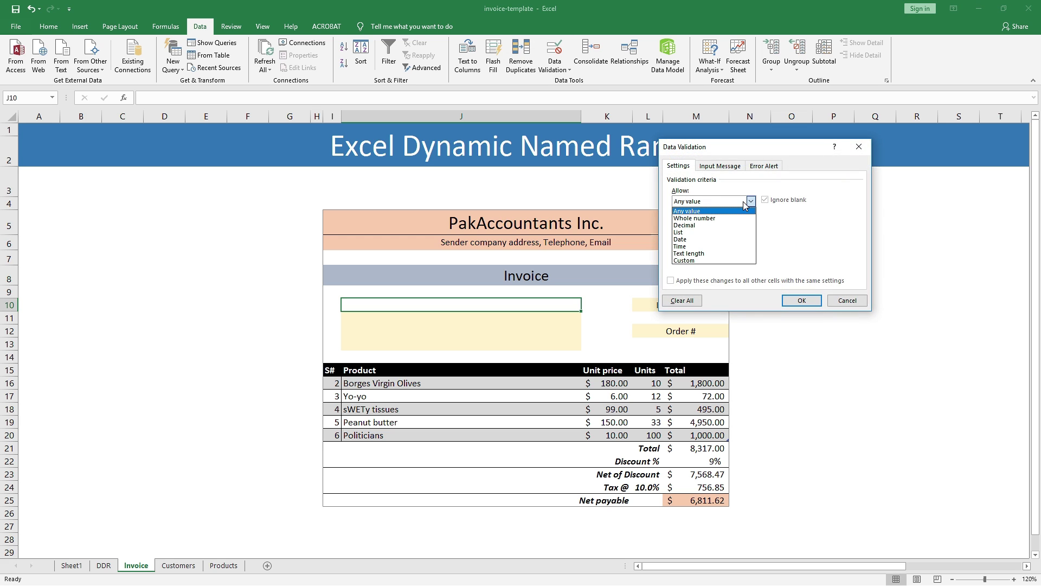
left_click(717, 235)
left_click(719, 244)
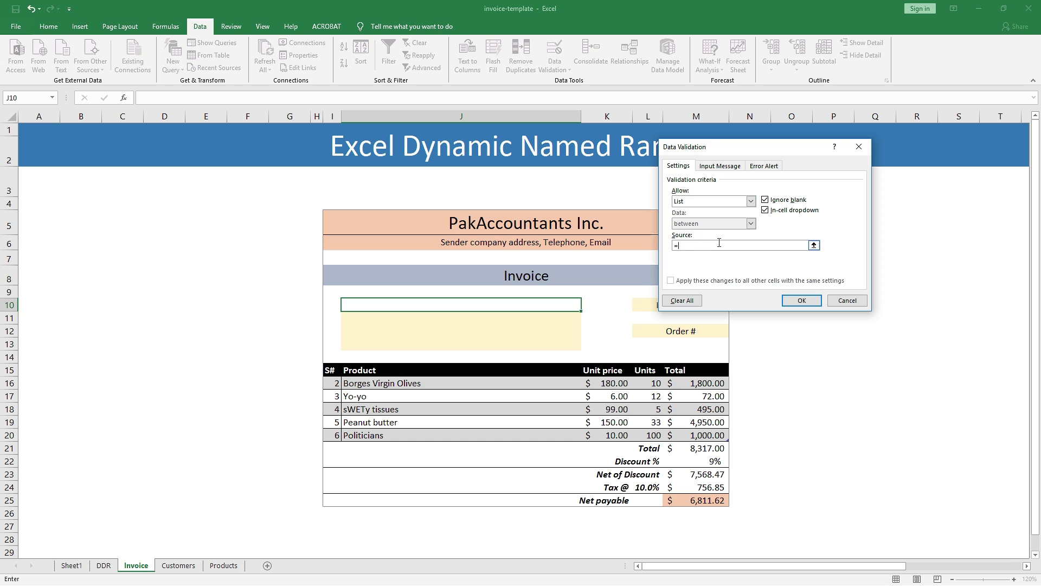
type("=customersnames")
left_click(801, 300)
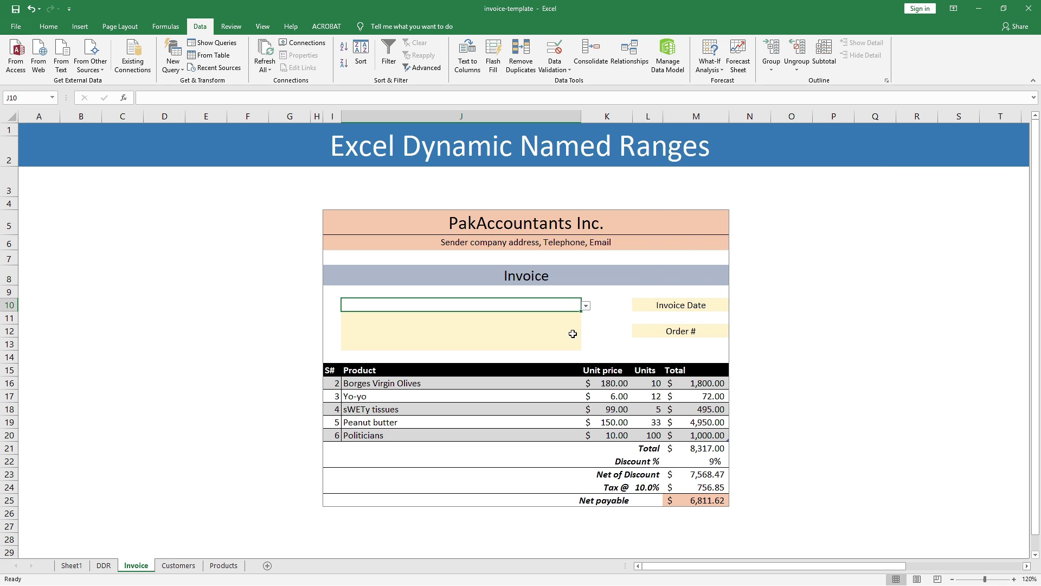
Choose Kuala Bear from the J10 customer dropdown
left_click(586, 306)
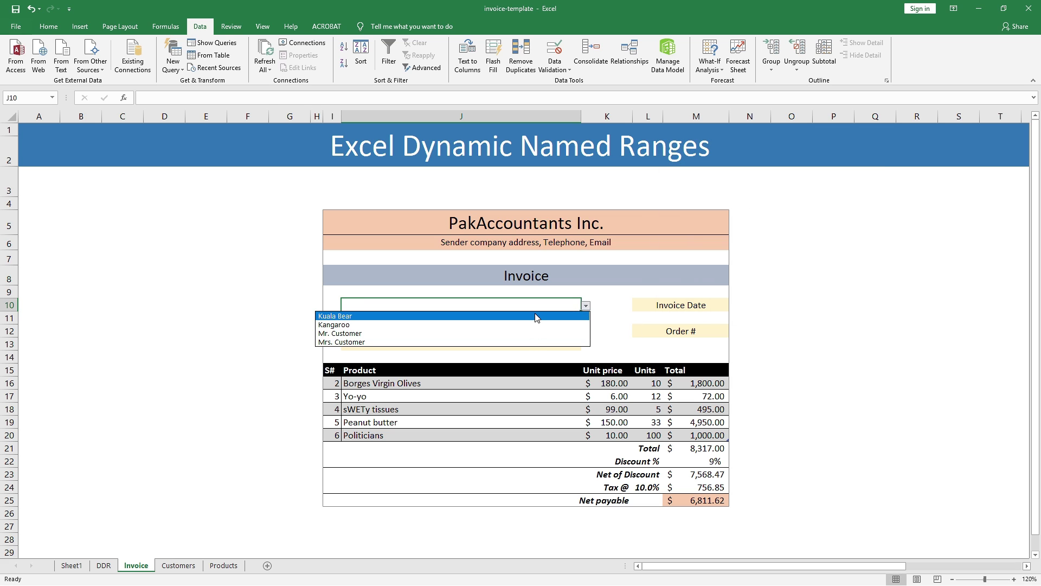
left_click(536, 316)
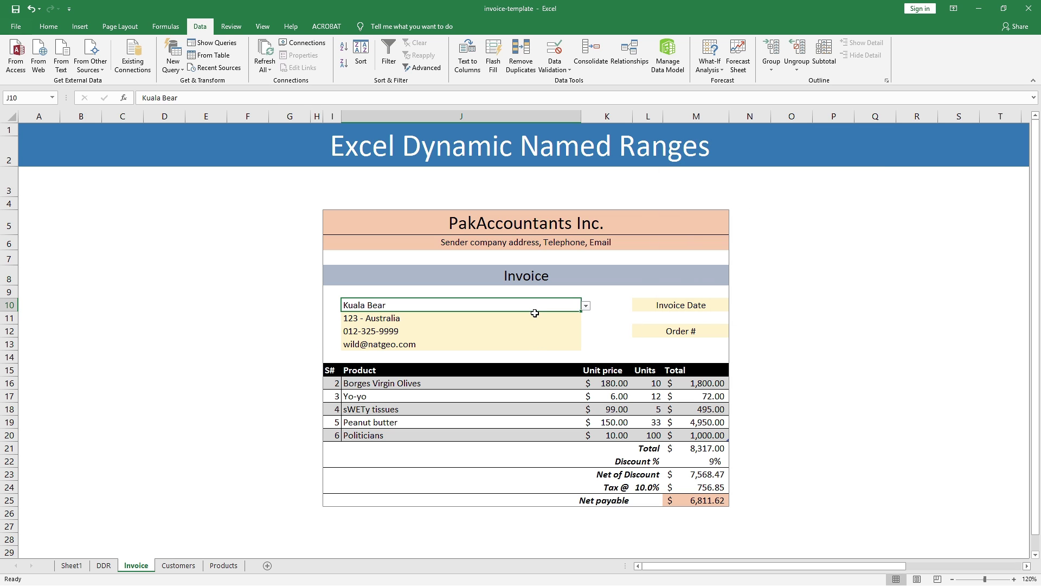
left_click(178, 566)
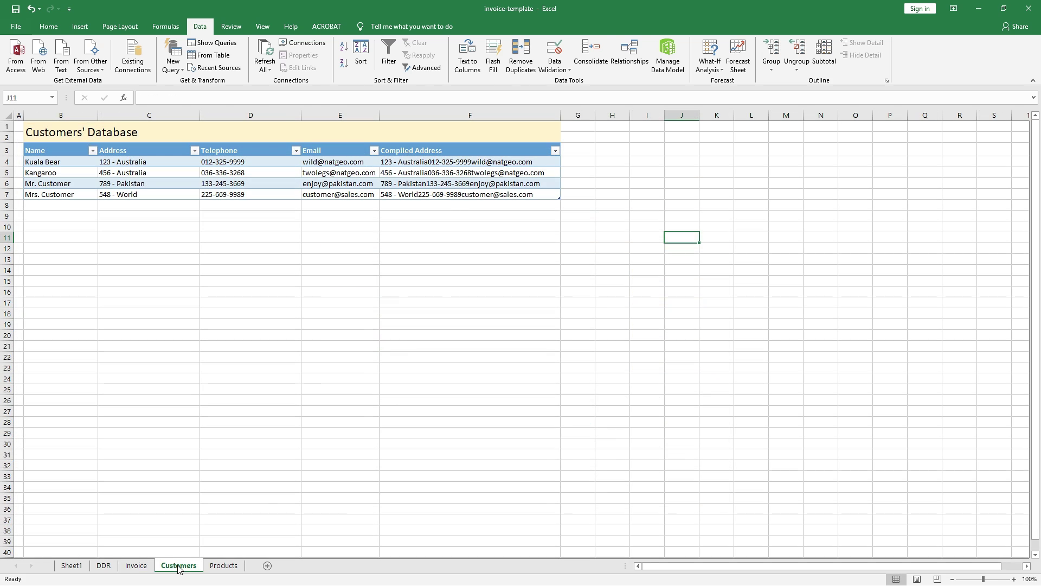
Add a new row to the customers table with the new customer's name and address
left_click(516, 194)
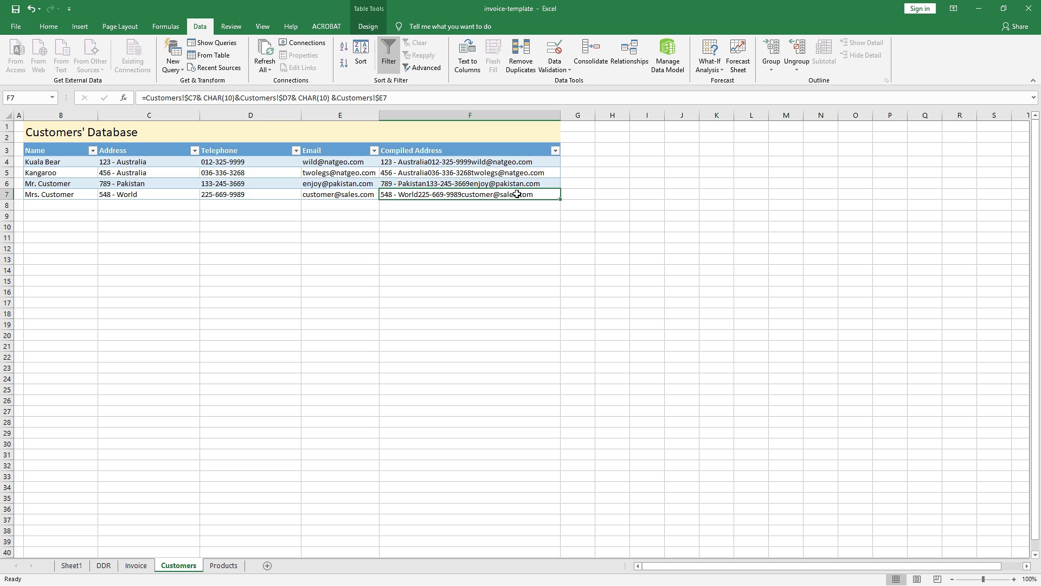
key("Tab")
type("Hasaan")
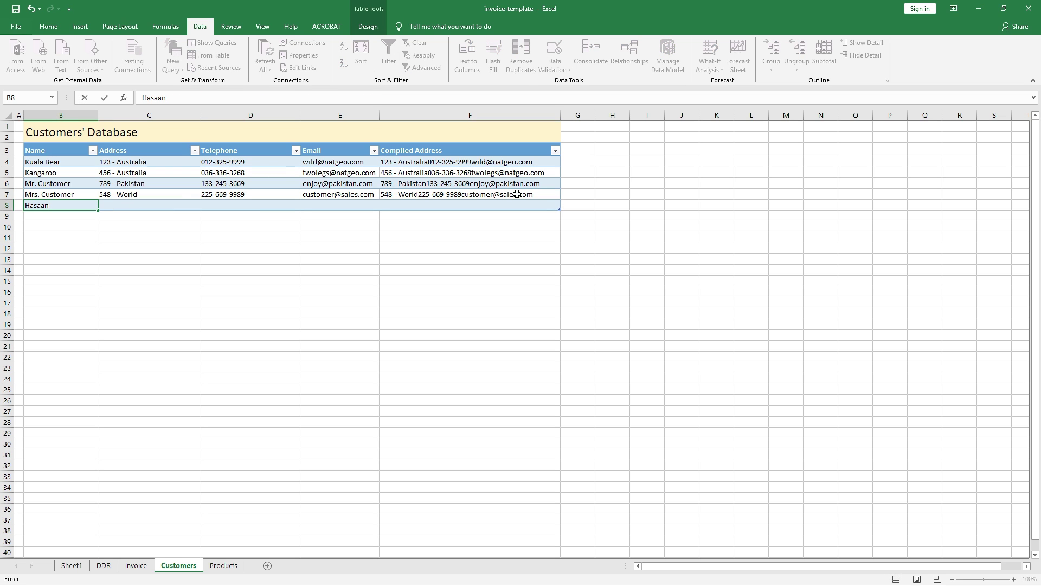
key("Tab")
type("78")
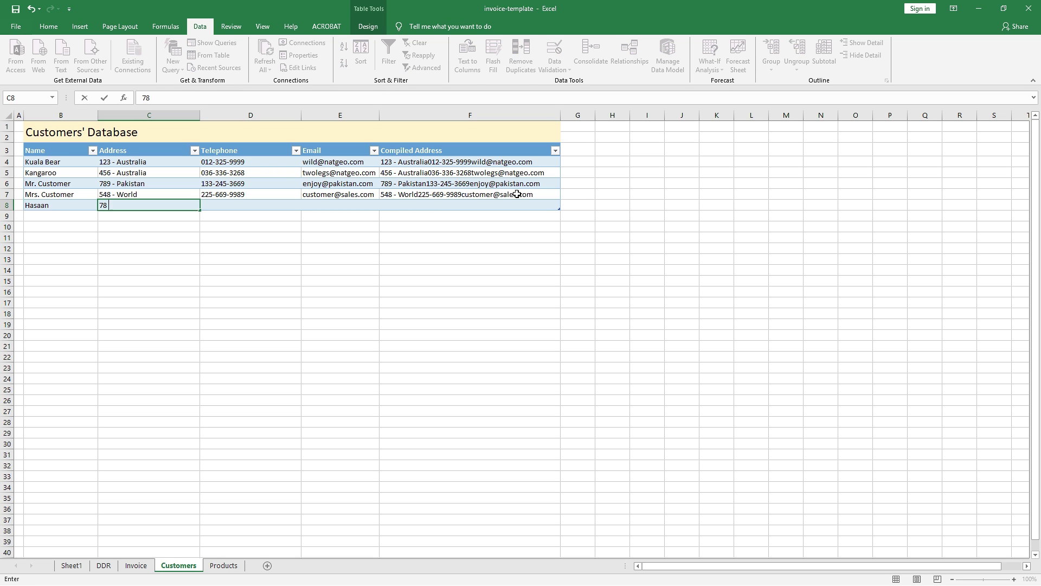
type(" - Model Pakistan")
key("Tab")
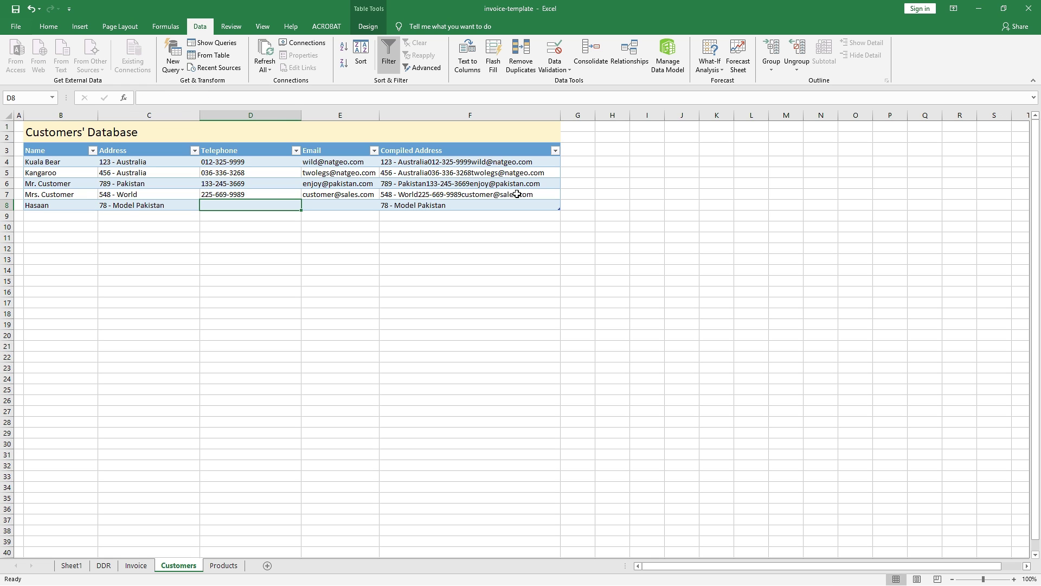
Select the newly added customer in the invoice's J10 dropdown
left_click(135, 566)
left_click(586, 305)
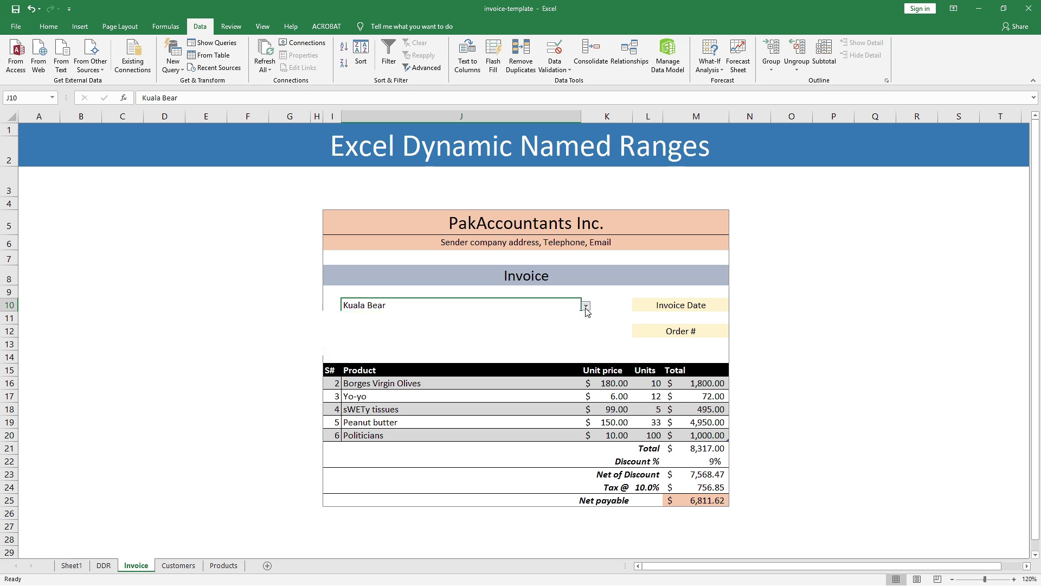
left_click(332, 350)
left_click(252, 384)
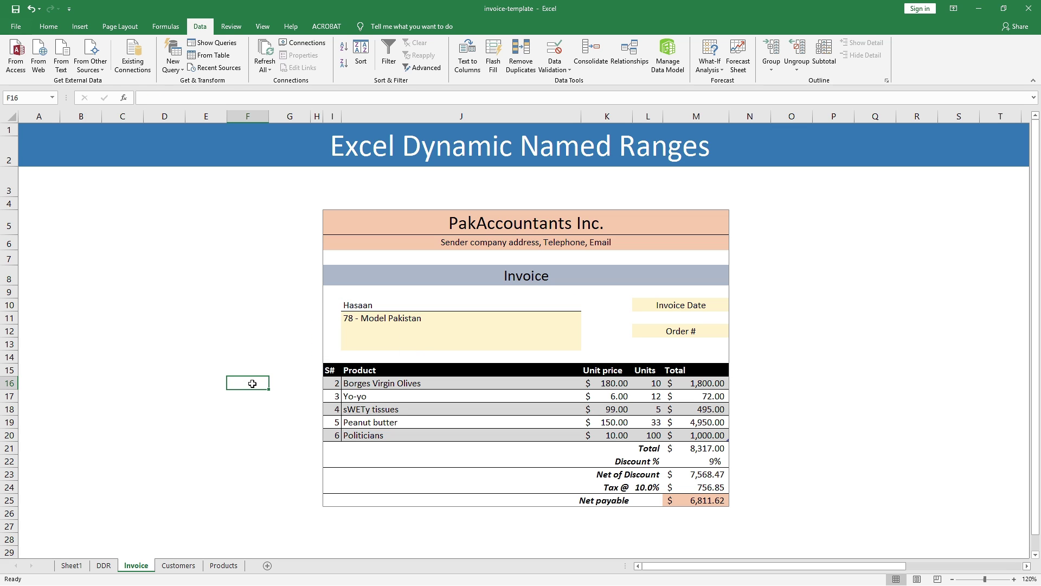